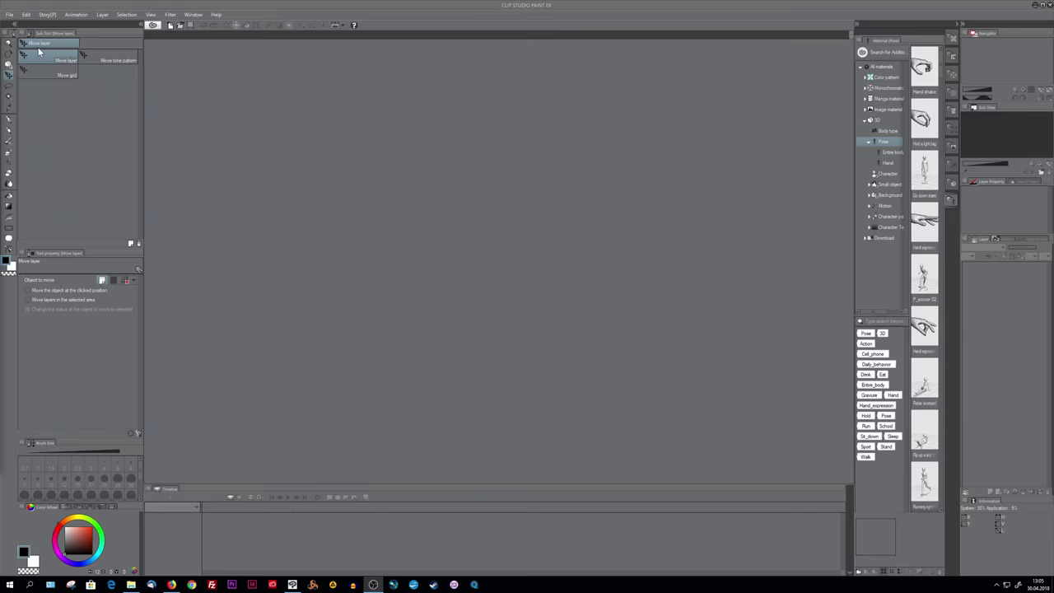
# Step: Open the New canvas dialog showing a 2048 × 2048 canvas at 72 resolution
pyautogui.click(9, 14)
pyautogui.click(25, 22)
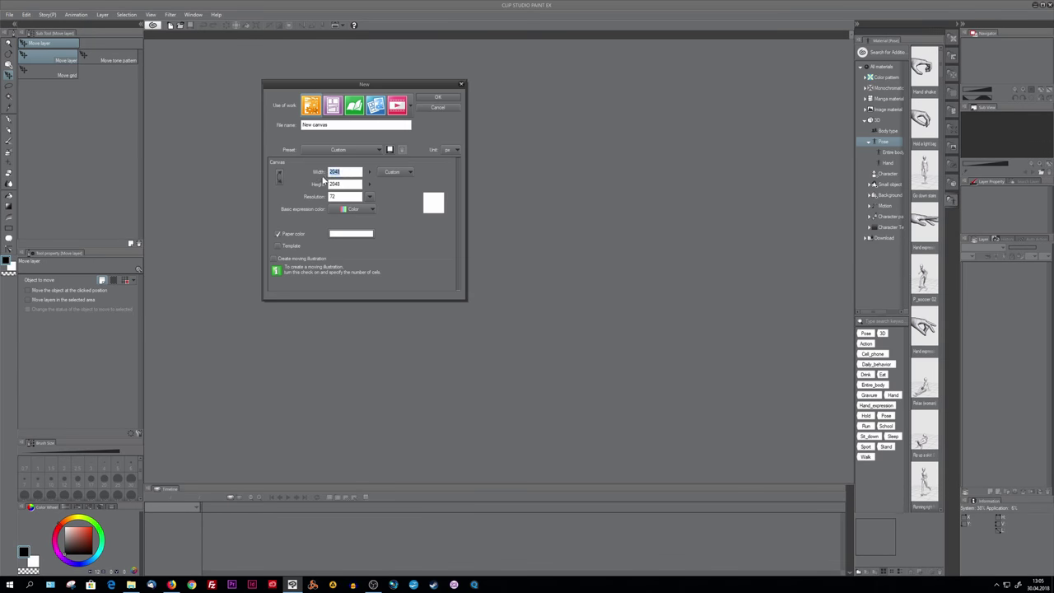
# Step: Create the 2048 × 2048 canvas and widen the drawing area by hiding Materials and shrinking the Timeline
pyautogui.click(370, 197)
pyautogui.click(370, 197)
pyautogui.click(439, 98)
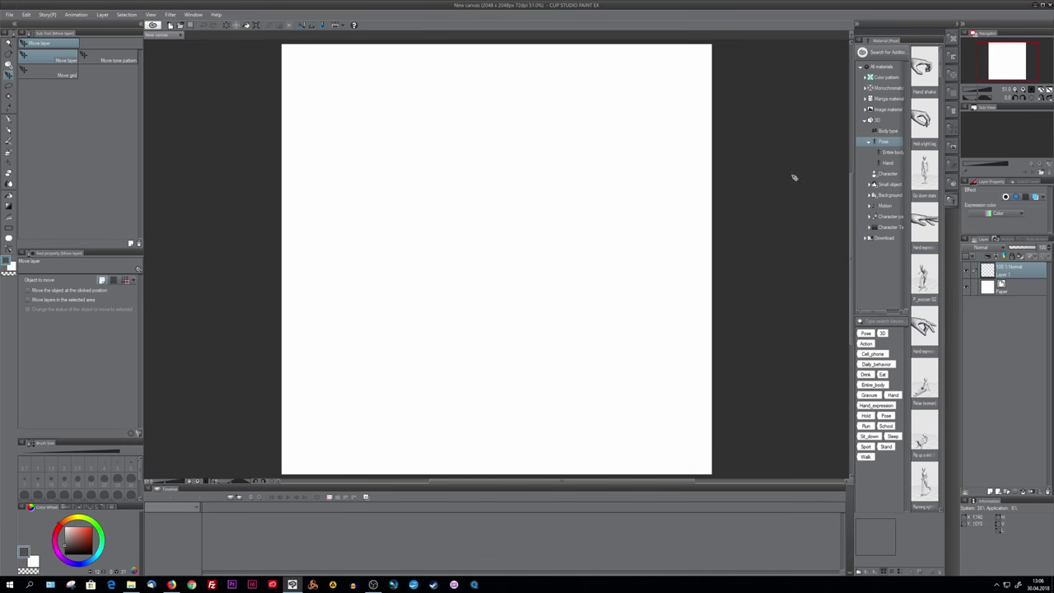
pyautogui.click(857, 26)
pyautogui.moveTo(567, 490); pyautogui.dragTo(565, 538)
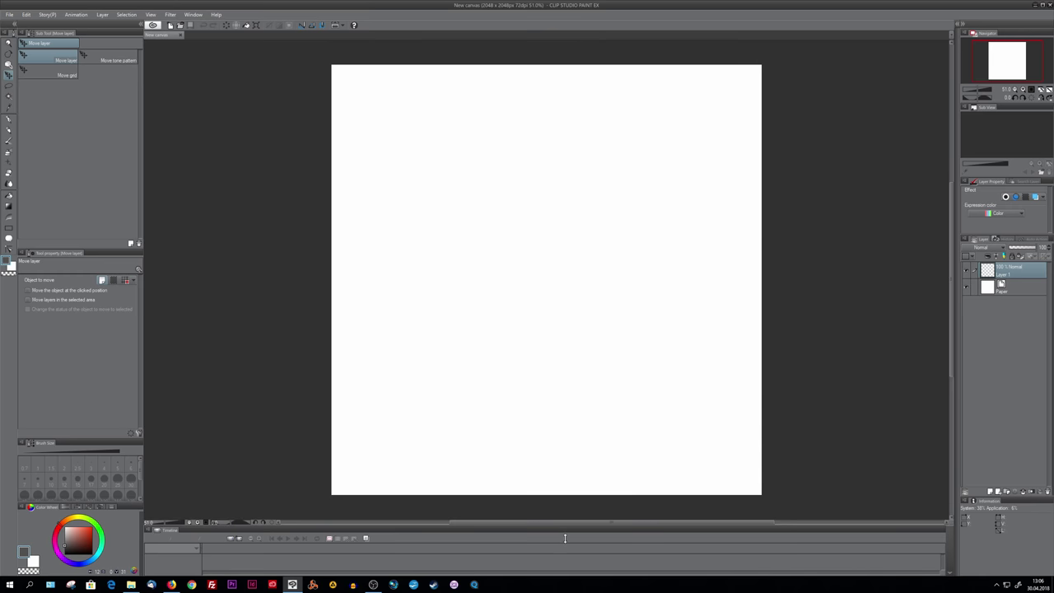
# Step: Fill the canvas layer with dark grey using the Fill tool
pyautogui.click(10, 154)
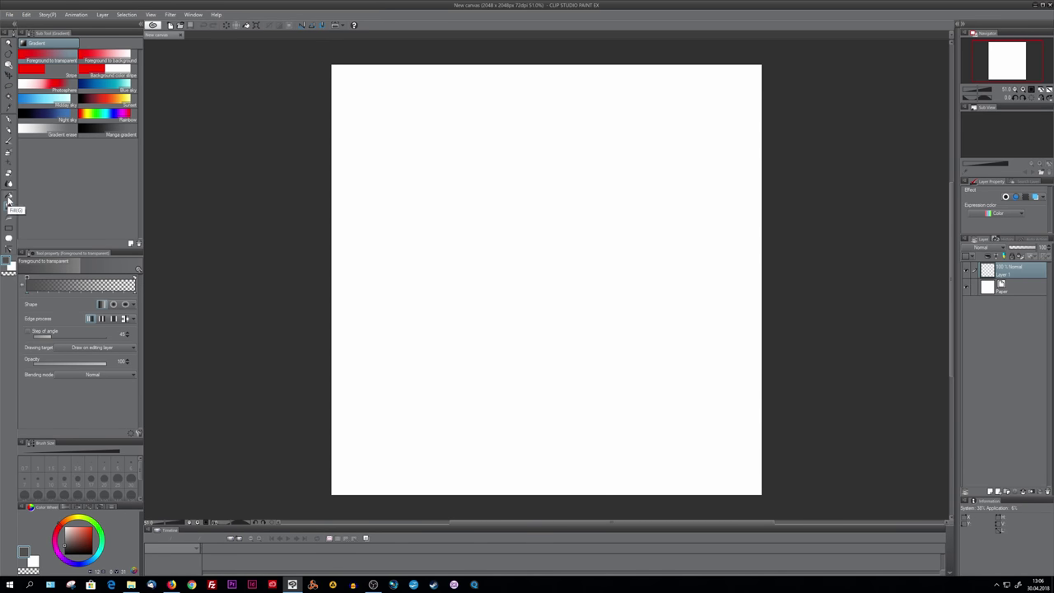
pyautogui.press('g')
pyautogui.click(494, 272)
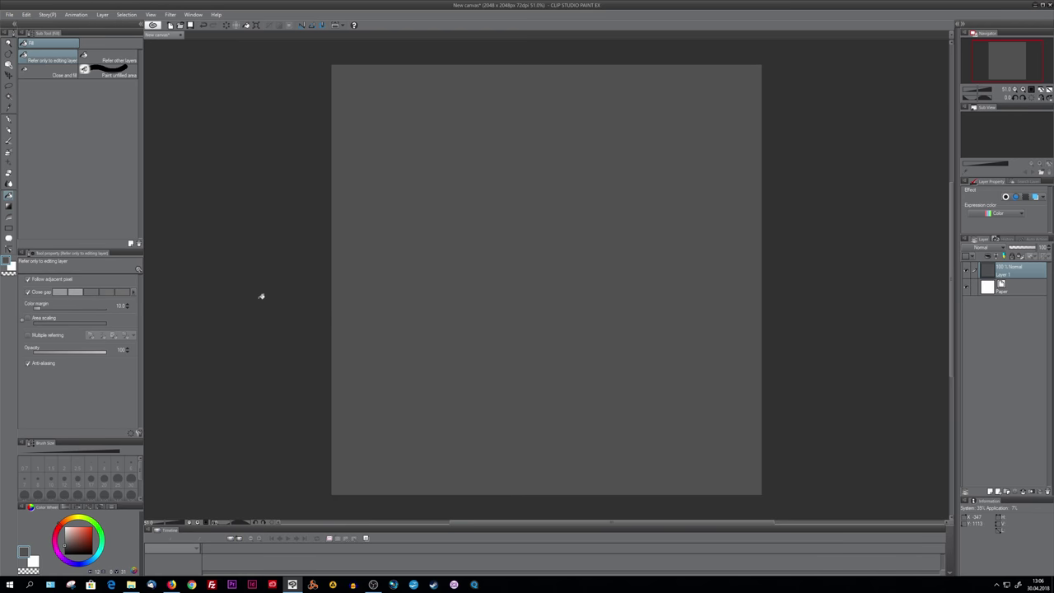
# Step: Set the Turnip pen to about size 130, try dark strokes, then delete them
pyautogui.press('b')
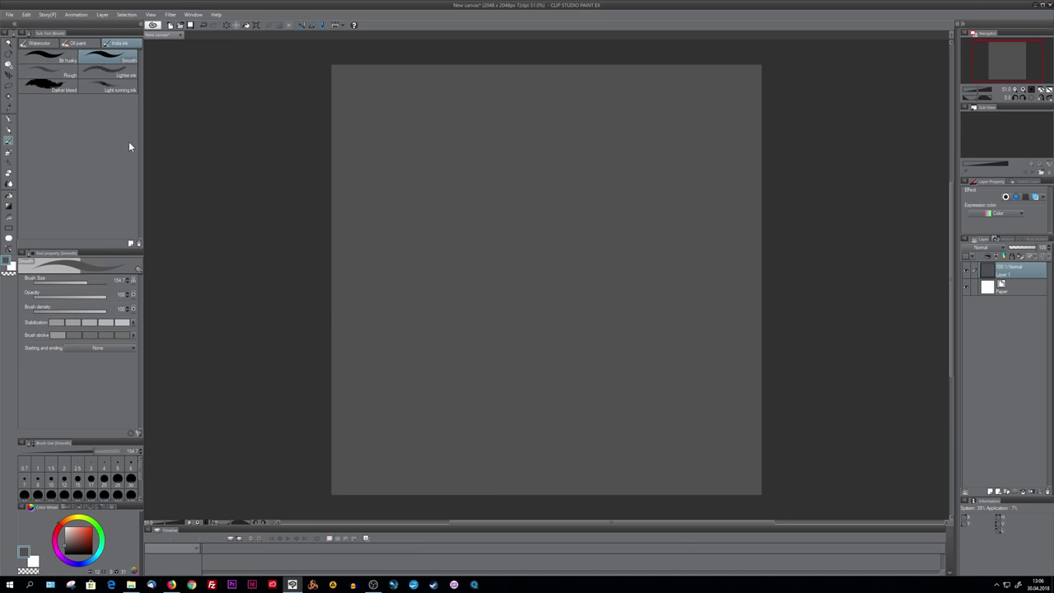
pyautogui.press('p')
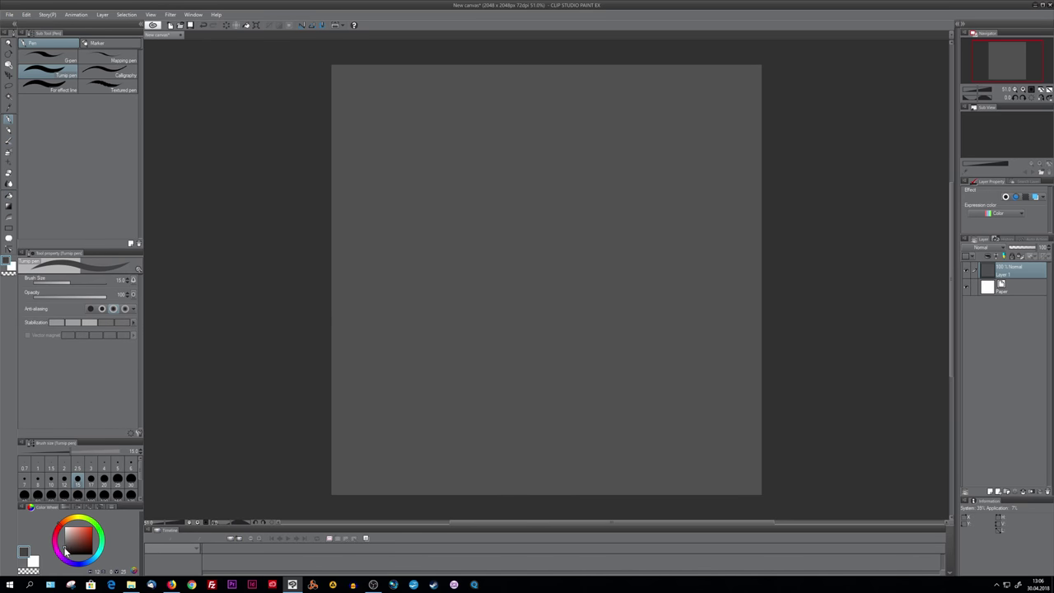
pyautogui.click(120, 481)
pyautogui.moveTo(79, 281); pyautogui.dragTo(87, 282)
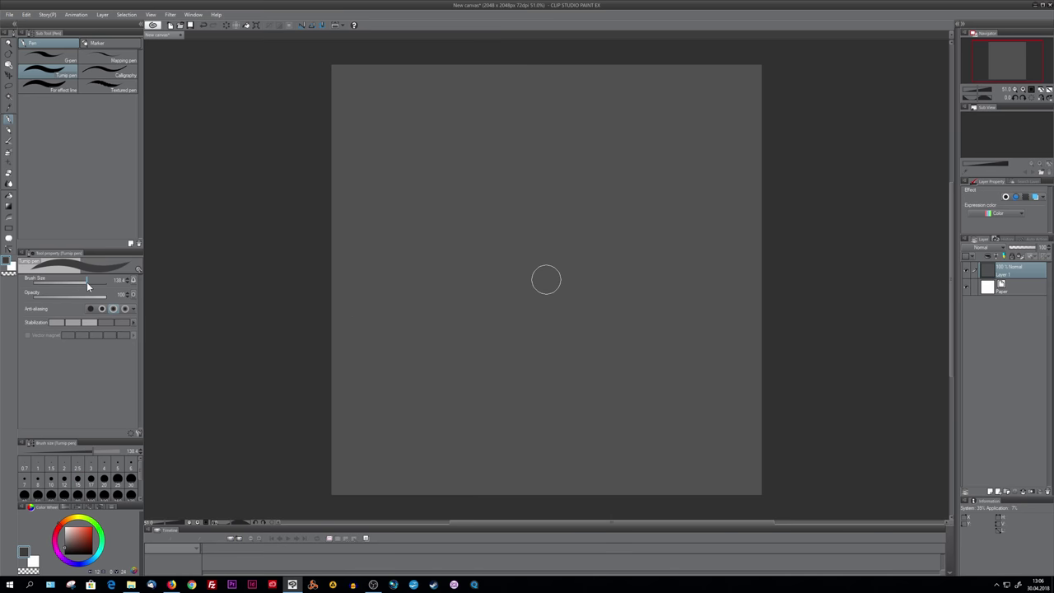
pyautogui.moveTo(342, 495); pyautogui.dragTo(694, 453)
pyautogui.moveTo(439, 486); pyautogui.dragTo(545, 486)
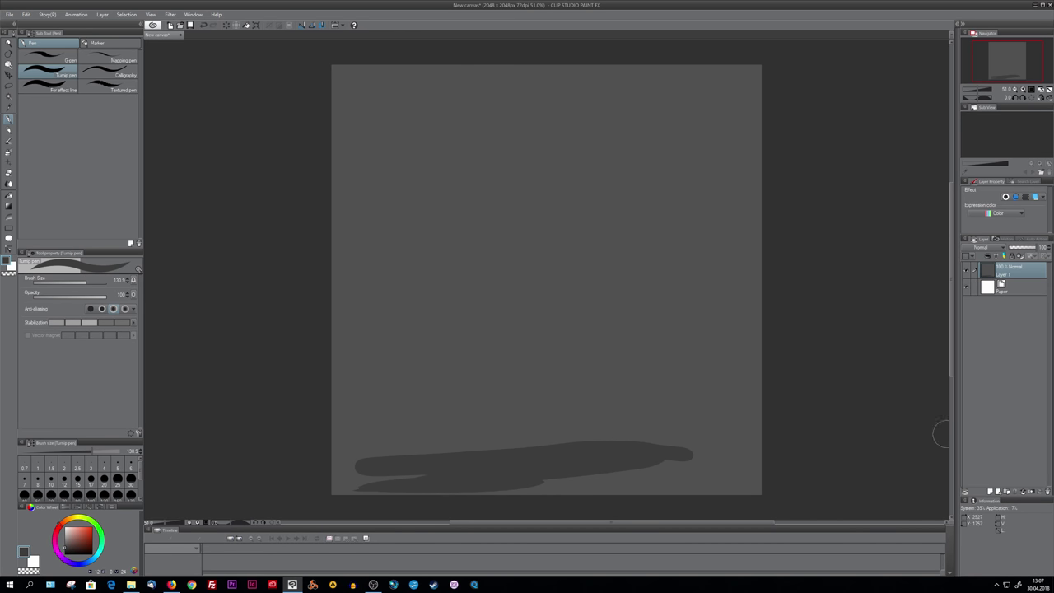
pyautogui.moveTo(373, 448); pyautogui.dragTo(672, 443)
pyautogui.moveTo(369, 406)
pyautogui.mouseDown()
pyautogui.moveTo(569, 365)
pyautogui.moveTo(464, 313)
pyautogui.mouseUp()
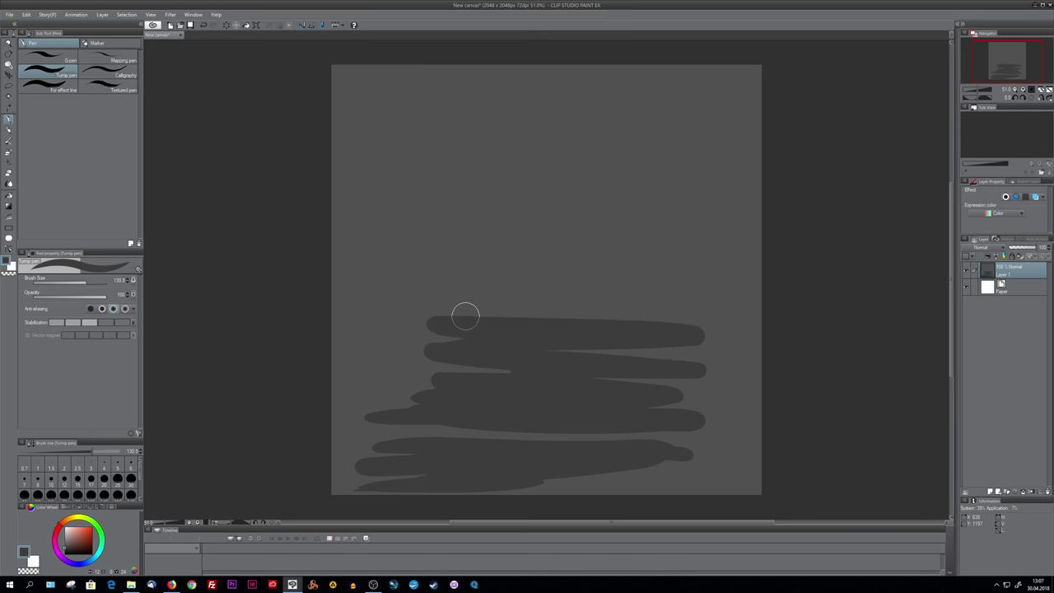
pyautogui.press('Delete')
# Step: Add a new layer above Layer 1 and try two test strokes, undoing both
pyautogui.hotkey('ctrl', 'shift', 'n')
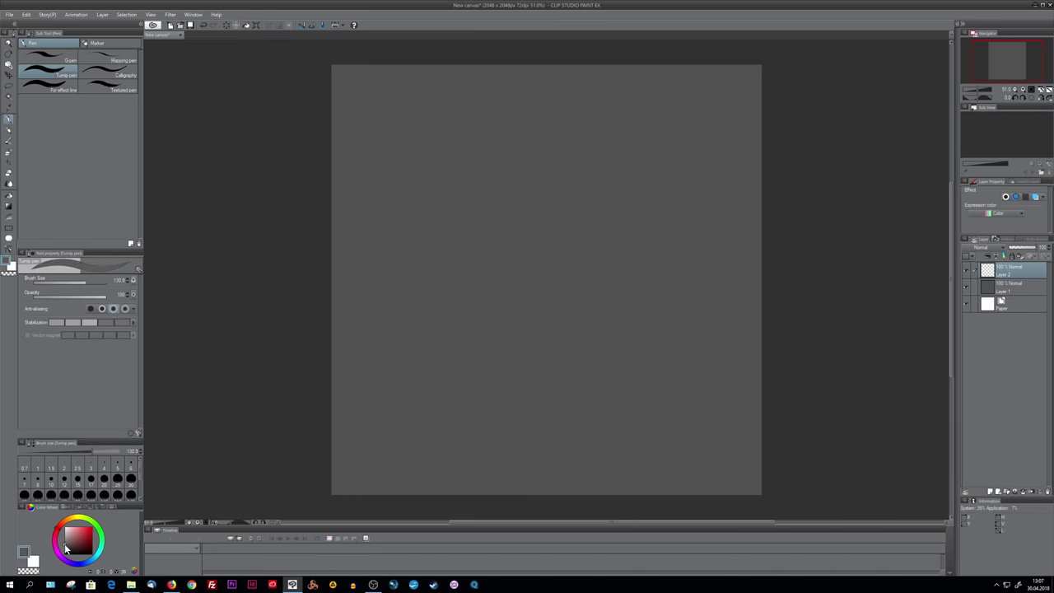
pyautogui.moveTo(379, 428); pyautogui.dragTo(528, 421)
pyautogui.hotkey('ctrl', 'z')
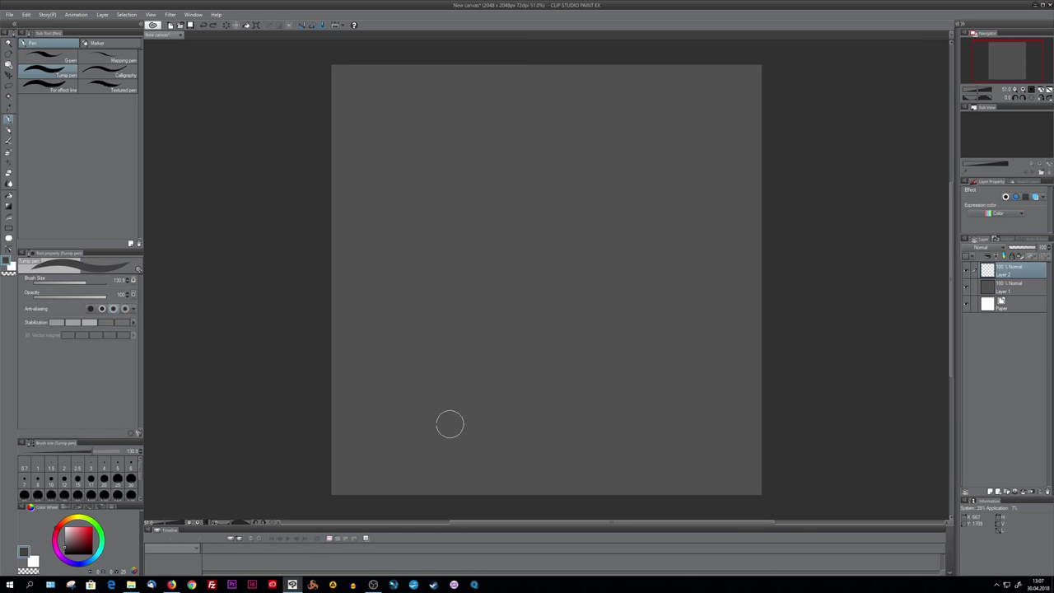
pyautogui.moveTo(393, 449); pyautogui.dragTo(573, 461)
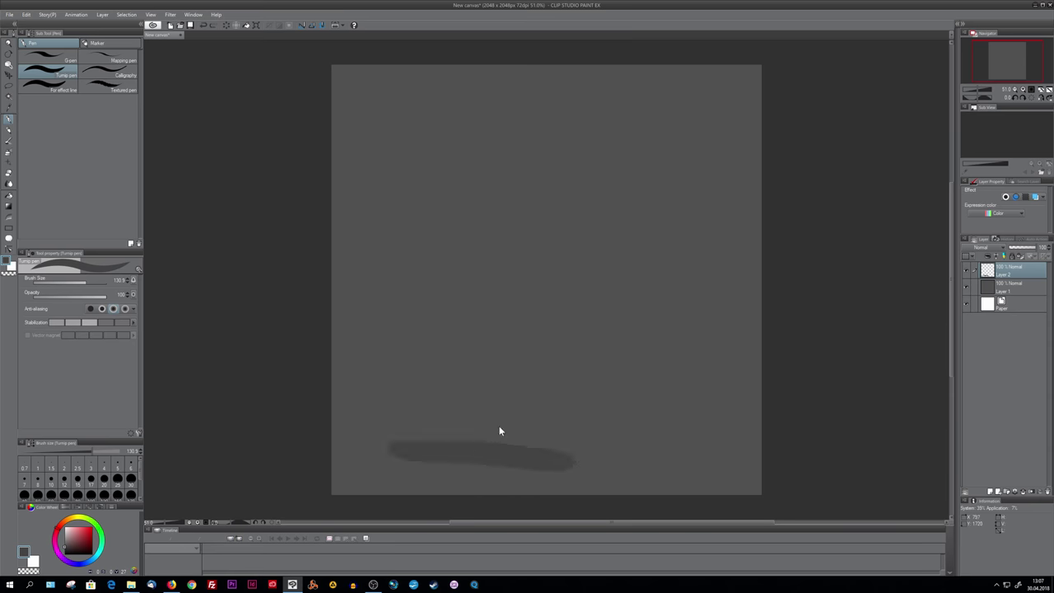
pyautogui.hotkey('ctrl', 'z')
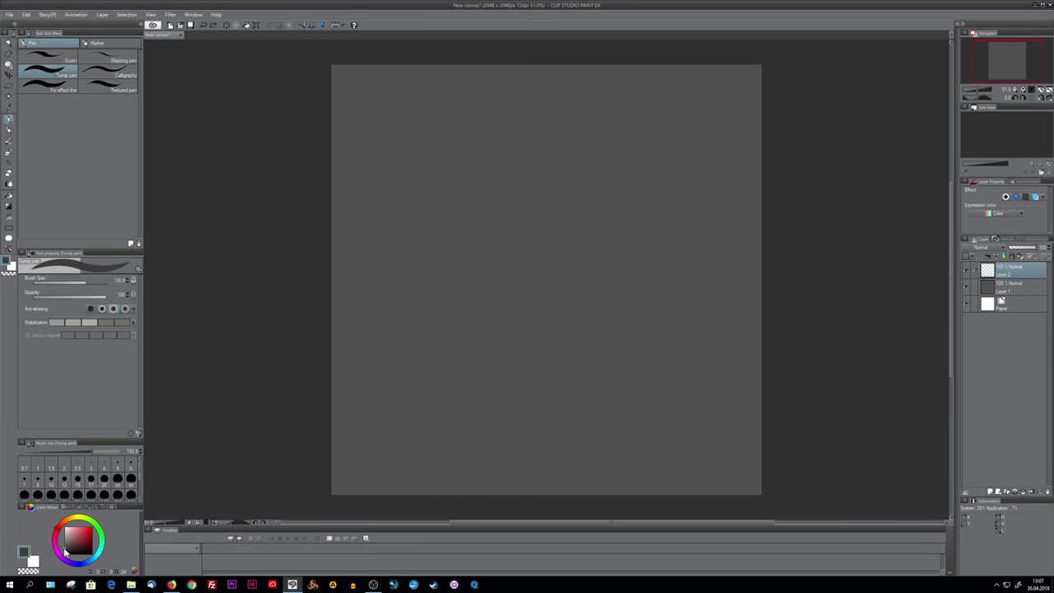
# Step: Choose a lighter grey and paint faint horizontal streaks from top to bottom
pyautogui.moveTo(66, 552); pyautogui.dragTo(66, 545)
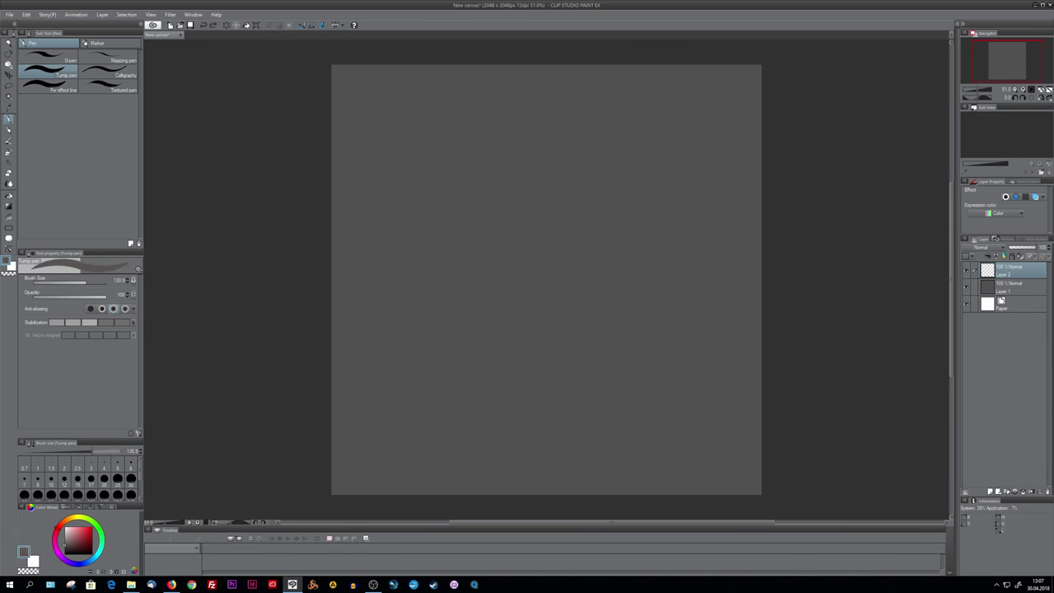
pyautogui.moveTo(404, 426); pyautogui.dragTo(614, 425)
pyautogui.moveTo(364, 111); pyautogui.dragTo(671, 111)
pyautogui.moveTo(405, 152); pyautogui.dragTo(643, 153)
pyautogui.moveTo(371, 189); pyautogui.dragTo(700, 189)
pyautogui.moveTo(544, 294)
pyautogui.mouseDown()
pyautogui.moveTo(541, 374)
pyautogui.moveTo(444, 449)
pyautogui.mouseUp()
# Step: Add a new layer, try dark horizontal streaks on it, then undo them
pyautogui.click(992, 493)
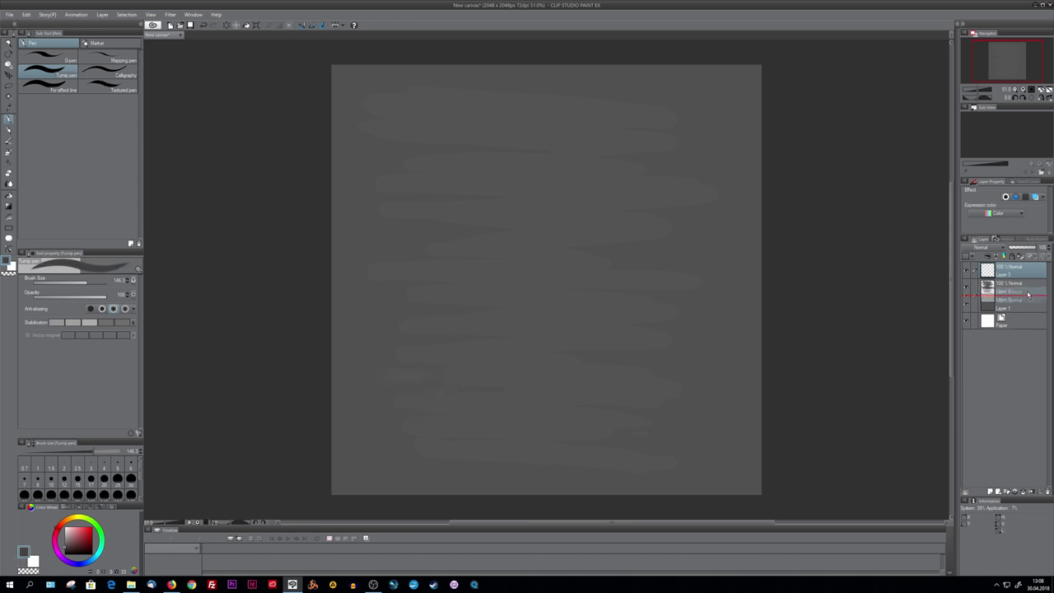
pyautogui.moveTo(380, 229); pyautogui.dragTo(511, 227)
pyautogui.moveTo(568, 249); pyautogui.dragTo(699, 246)
pyautogui.moveTo(636, 154); pyautogui.dragTo(655, 153)
pyautogui.moveTo(410, 83); pyautogui.dragTo(680, 86)
pyautogui.moveTo(440, 197); pyautogui.dragTo(497, 197)
pyautogui.moveTo(375, 161); pyautogui.dragTo(535, 157)
pyautogui.moveTo(569, 359); pyautogui.dragTo(692, 354)
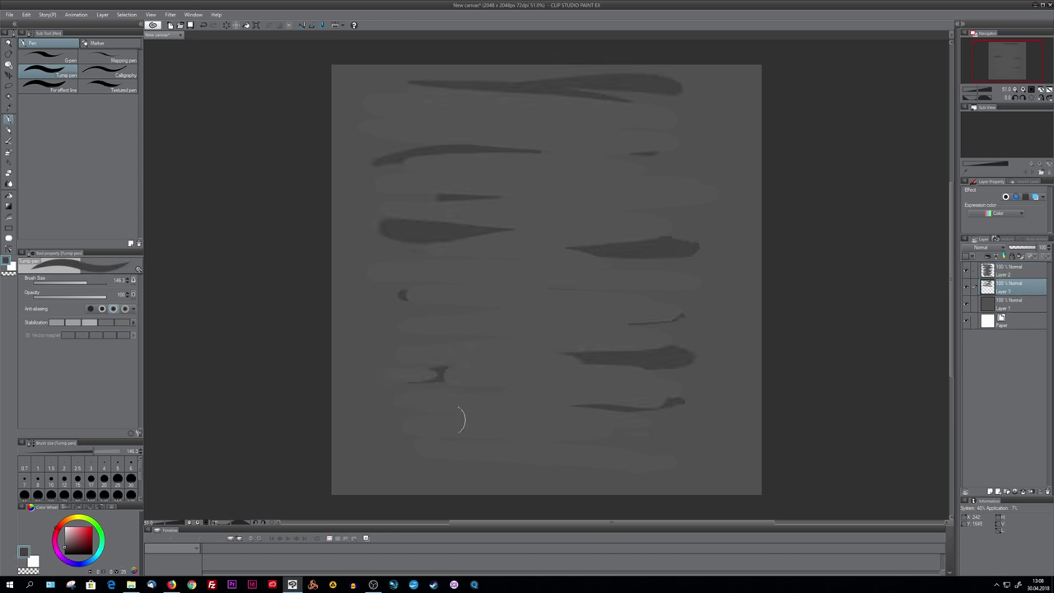
pyautogui.moveTo(379, 457); pyautogui.dragTo(589, 457)
pyautogui.click(1018, 269)
pyautogui.hotkey('ctrl', 'z')
pyautogui.hotkey('ctrl', 'z')
pyautogui.hotkey('ctrl', 'z')
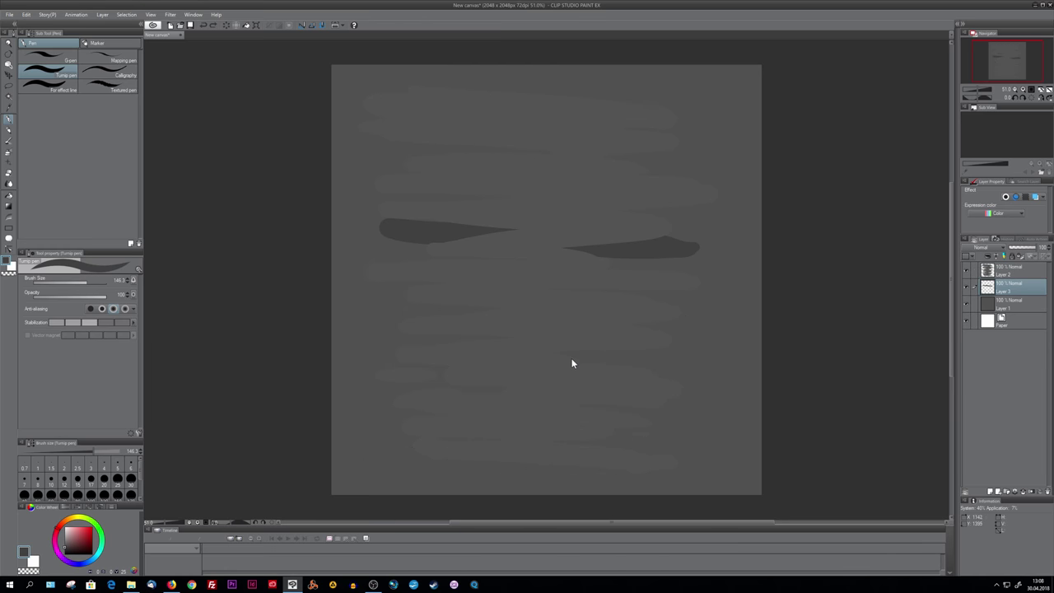
pyautogui.hotkey('ctrl', 'z')
pyautogui.hotkey('ctrl', 'z')
pyautogui.hotkey('ctrl', 'z')
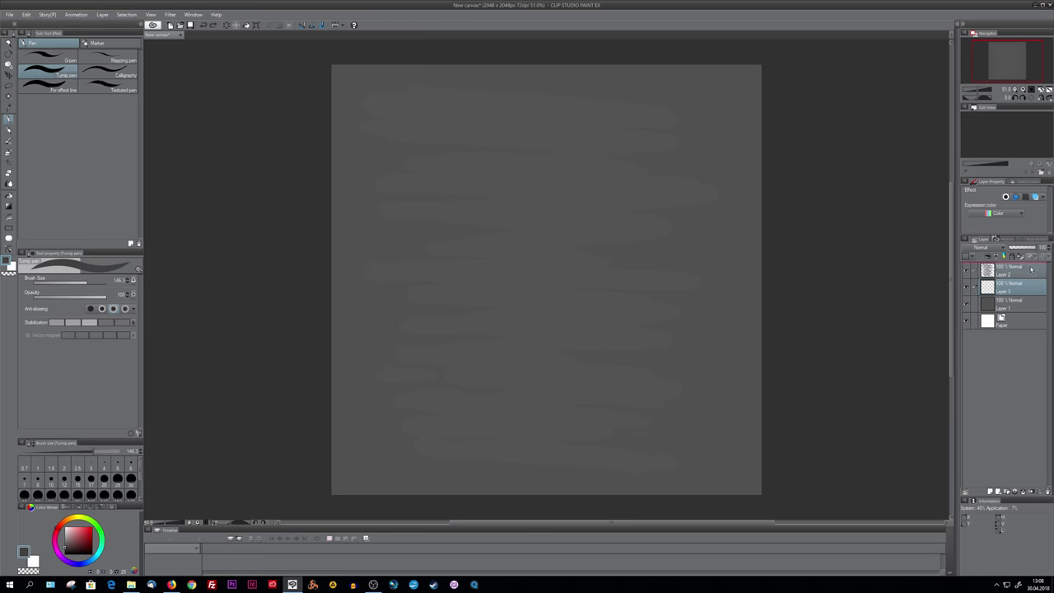
# Step: Move Layer 3 above Layer 2 and paint dark streaks from top to bottom
pyautogui.moveTo(1011, 286); pyautogui.dragTo(1012, 268)
pyautogui.moveTo(416, 87); pyautogui.dragTo(495, 97)
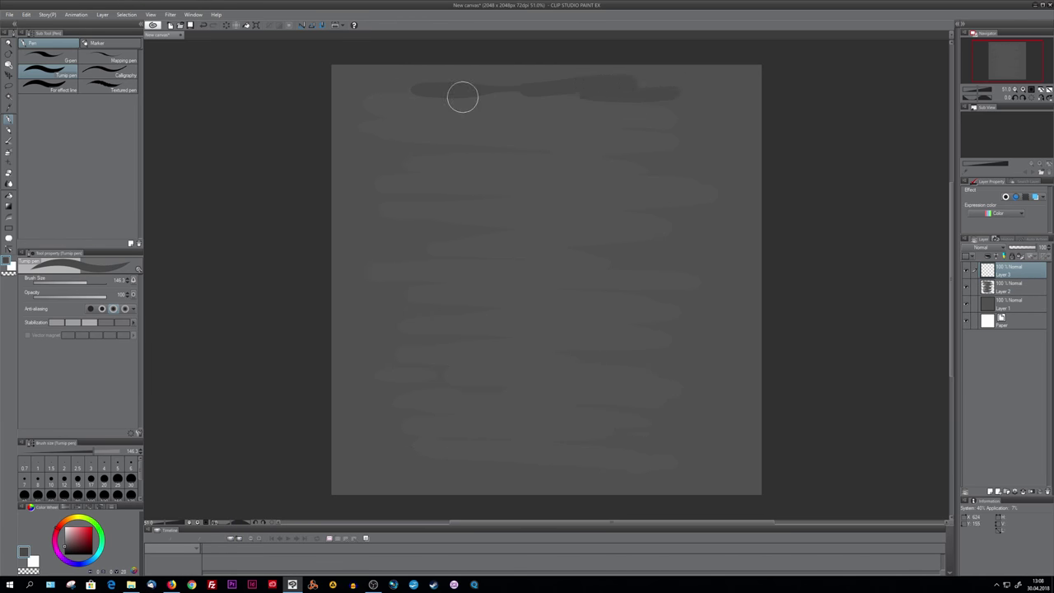
pyautogui.moveTo(585, 124); pyautogui.dragTo(700, 122)
pyautogui.moveTo(395, 155); pyautogui.dragTo(574, 169)
pyautogui.moveTo(420, 239); pyautogui.dragTo(692, 235)
pyautogui.moveTo(412, 287); pyautogui.dragTo(601, 301)
pyautogui.moveTo(420, 338); pyautogui.dragTo(593, 313)
pyautogui.moveTo(412, 375); pyautogui.dragTo(564, 379)
pyautogui.moveTo(441, 405); pyautogui.dragTo(547, 404)
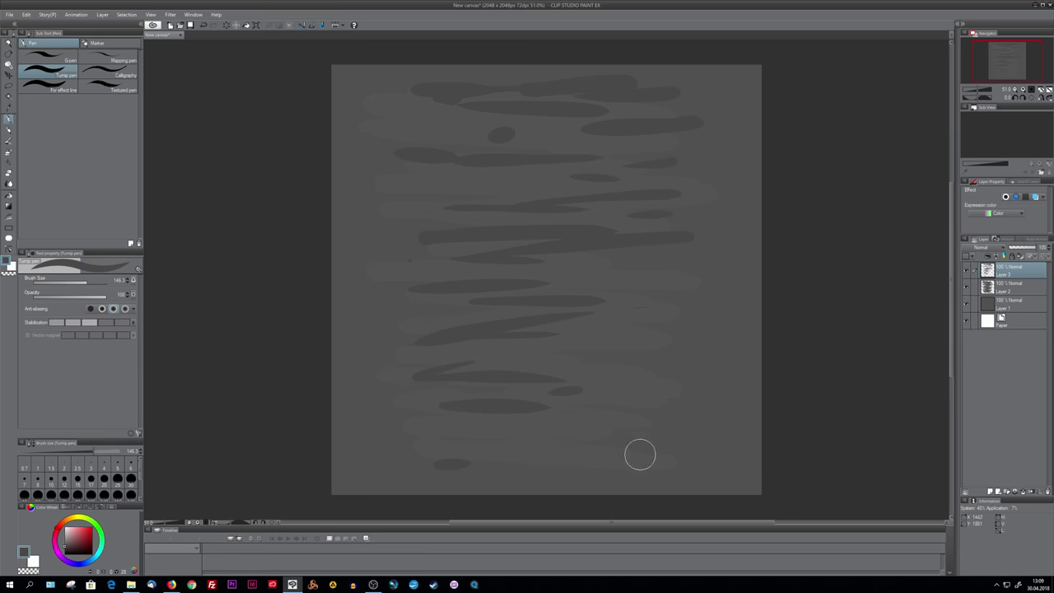
pyautogui.moveTo(568, 449); pyautogui.dragTo(650, 428)
# Step: Add dark blobs and small dark marks scattered across the canvas
pyautogui.moveTo(593, 337); pyautogui.dragTo(634, 329)
pyautogui.moveTo(577, 263); pyautogui.dragTo(667, 304)
pyautogui.moveTo(412, 120); pyautogui.dragTo(494, 115)
pyautogui.moveTo(403, 424); pyautogui.dragTo(564, 420)
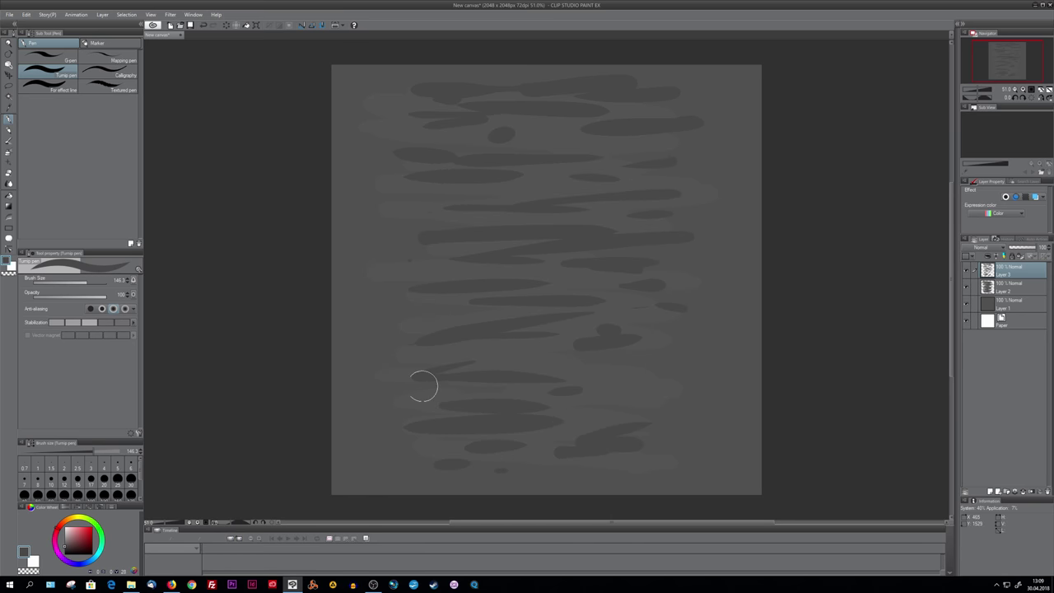
pyautogui.moveTo(394, 397); pyautogui.dragTo(420, 396)
pyautogui.moveTo(527, 341); pyautogui.dragTo(586, 339)
pyautogui.moveTo(401, 265); pyautogui.dragTo(500, 262)
pyautogui.moveTo(526, 184); pyautogui.dragTo(548, 183)
pyautogui.moveTo(578, 381); pyautogui.dragTo(662, 397)
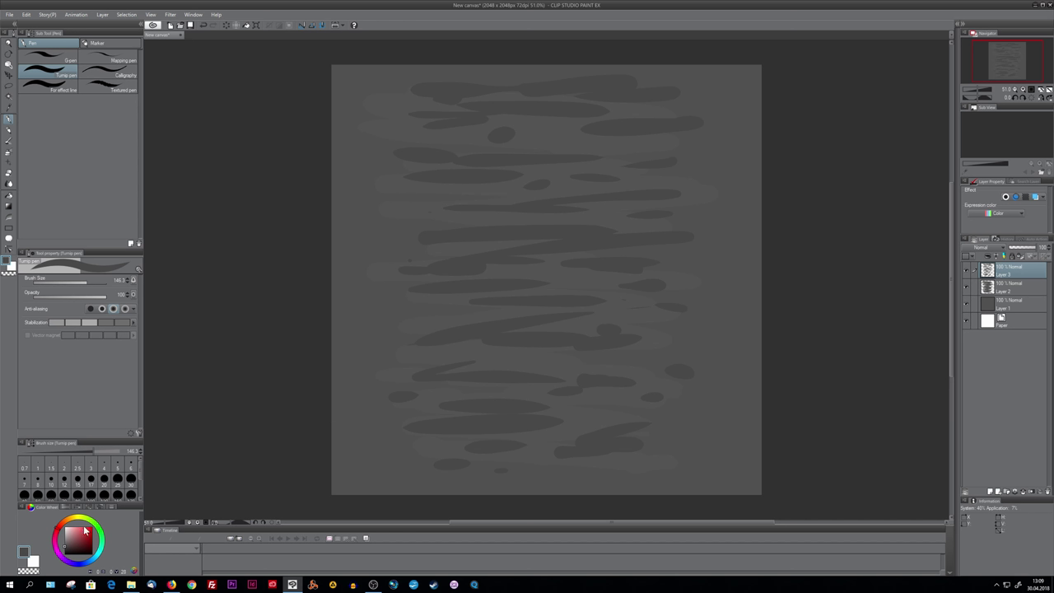
# Step: Pick an olive green, add a new layer, and set the brush size to 71
pyautogui.click(69, 552)
pyautogui.click(82, 519)
pyautogui.click(74, 546)
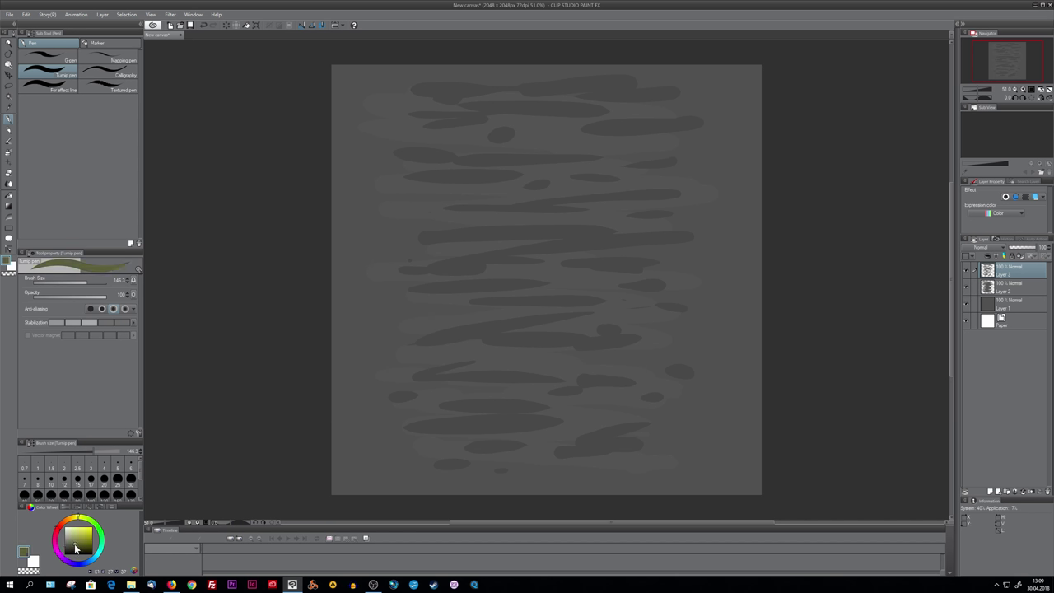
pyautogui.click(989, 490)
pyautogui.click(75, 550)
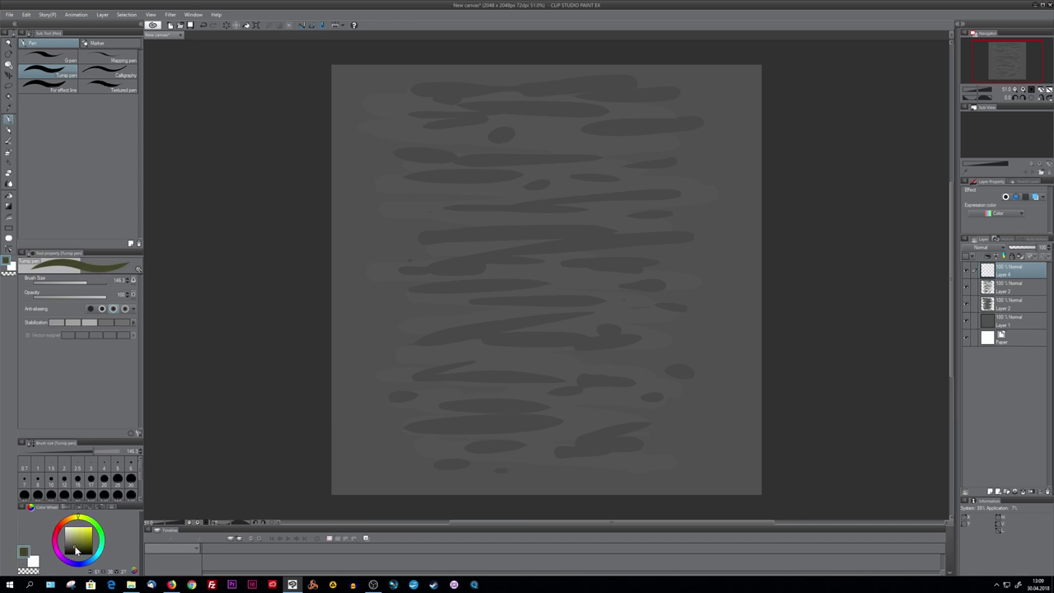
pyautogui.click(118, 481)
pyautogui.click(82, 278)
# Step: Try olive strokes across the upper canvas, then undo them
pyautogui.moveTo(403, 87); pyautogui.dragTo(500, 89)
pyautogui.moveTo(524, 132); pyautogui.dragTo(632, 130)
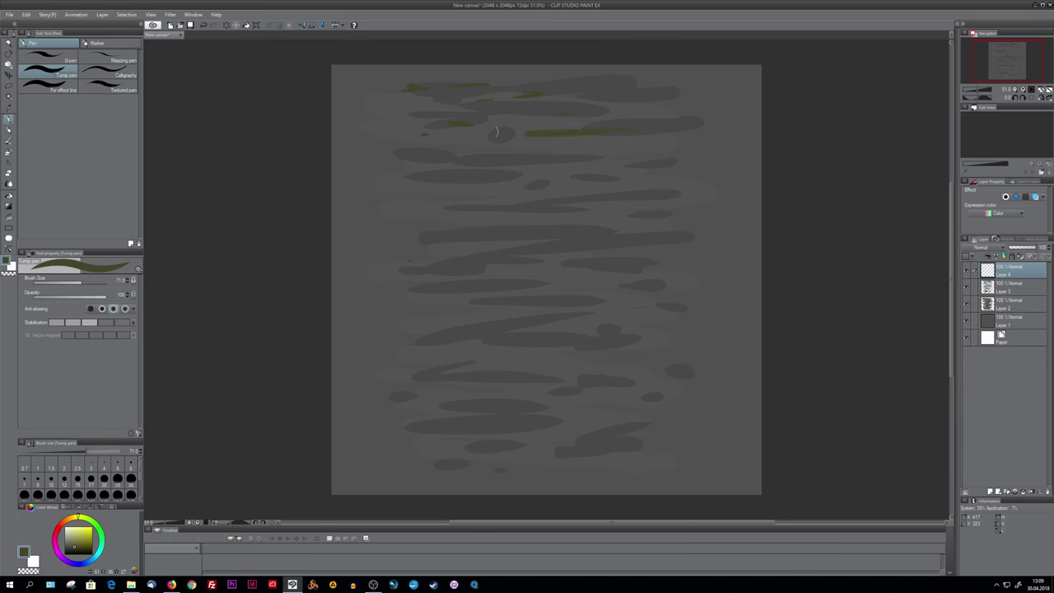
pyautogui.moveTo(404, 142); pyautogui.dragTo(445, 142)
pyautogui.moveTo(527, 159); pyautogui.dragTo(628, 157)
pyautogui.moveTo(428, 168); pyautogui.dragTo(522, 163)
pyautogui.hotkey('ctrl', 'z')
pyautogui.hotkey('ctrl', 'z')
pyautogui.hotkey('ctrl', 'z')
# Step: Pick a darker olive and paint thin streaks across the upper and middle canvas
pyautogui.click(74, 551)
pyautogui.moveTo(419, 122); pyautogui.dragTo(603, 113)
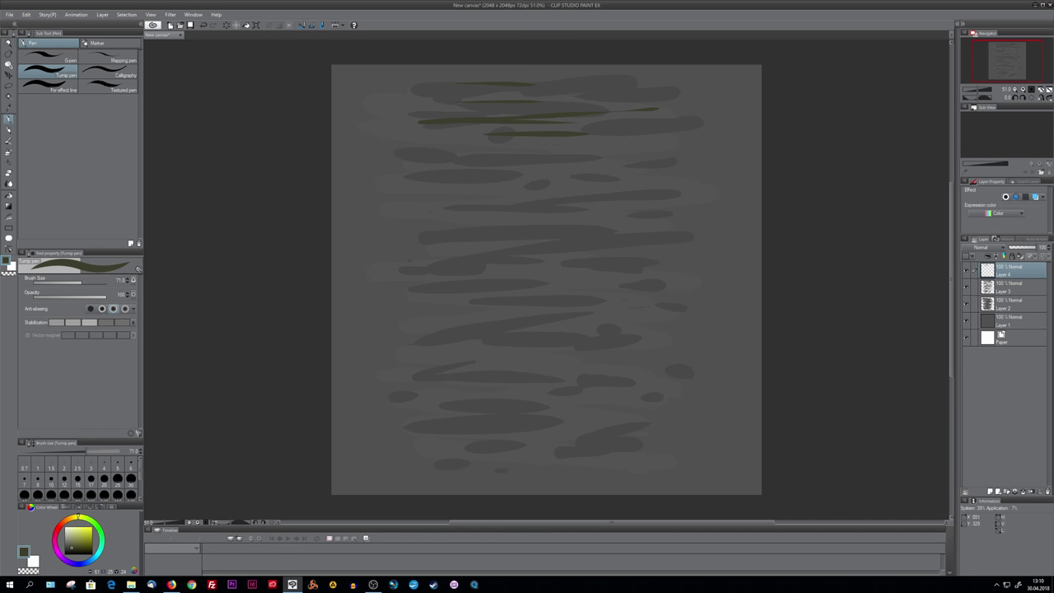
pyautogui.moveTo(486, 150); pyautogui.dragTo(619, 149)
pyautogui.moveTo(438, 164); pyautogui.dragTo(603, 168)
pyautogui.moveTo(436, 277); pyautogui.dragTo(524, 278)
pyautogui.moveTo(436, 322); pyautogui.dragTo(573, 321)
pyautogui.moveTo(579, 347); pyautogui.dragTo(453, 359)
# Step: Add olive streaks to the lower canvas, then select a lighter olive-grey
pyautogui.moveTo(608, 380); pyautogui.dragTo(673, 371)
pyautogui.moveTo(431, 395); pyautogui.dragTo(567, 392)
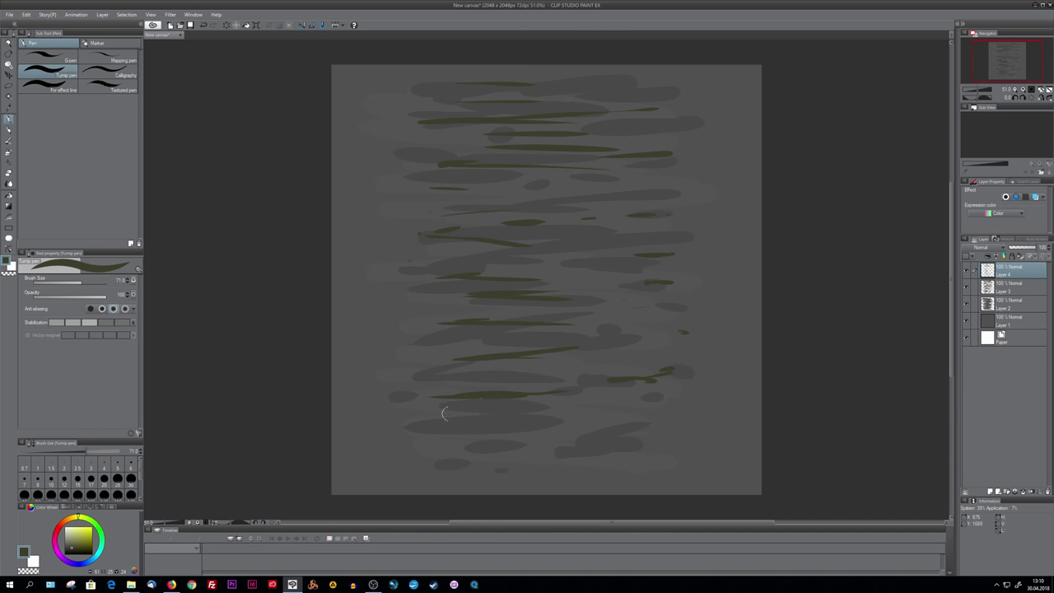
pyautogui.moveTo(451, 418); pyautogui.dragTo(567, 413)
pyautogui.moveTo(547, 432); pyautogui.dragTo(603, 425)
pyautogui.moveTo(430, 452); pyautogui.dragTo(536, 445)
pyautogui.moveTo(80, 557); pyautogui.dragTo(68, 545)
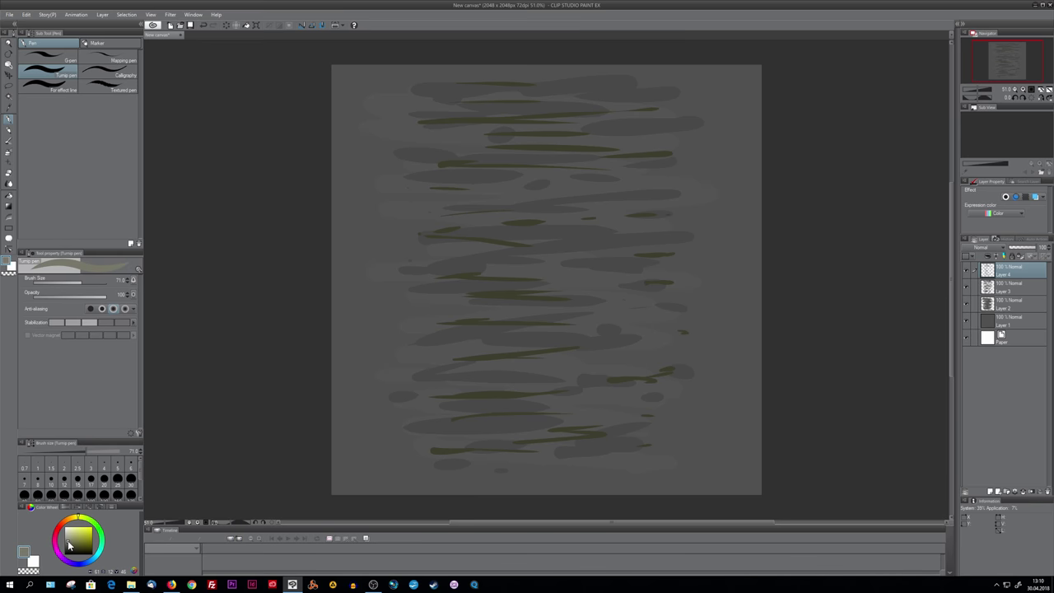
# Step: Enlarge the brush to about 445 on a new layer, try pale strokes and lowered opacity, then undo them
pyautogui.moveTo(80, 280); pyautogui.dragTo(96, 280)
pyautogui.hotkey('ctrl', 'shift', 'n')
pyautogui.moveTo(445, 118); pyautogui.dragTo(651, 132)
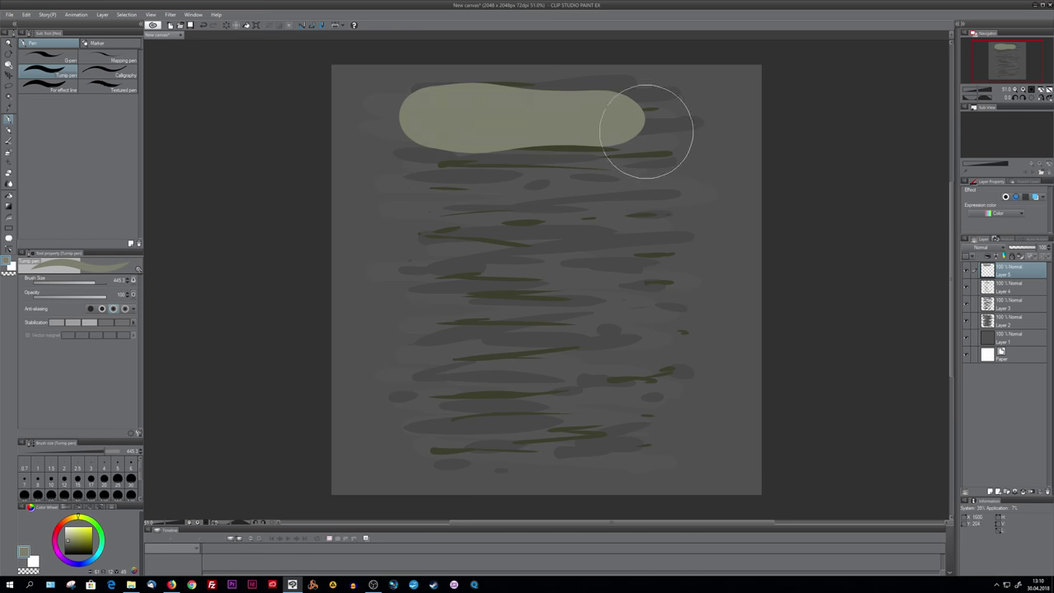
pyautogui.hotkey('ctrl', 'z')
pyautogui.moveTo(461, 129)
pyautogui.mouseDown()
pyautogui.moveTo(671, 130)
pyautogui.moveTo(483, 217)
pyautogui.moveTo(405, 317)
pyautogui.moveTo(605, 441)
pyautogui.mouseUp()
pyautogui.moveTo(1040, 247); pyautogui.dragTo(1010, 249)
pyautogui.hotkey('ctrl', 'z')
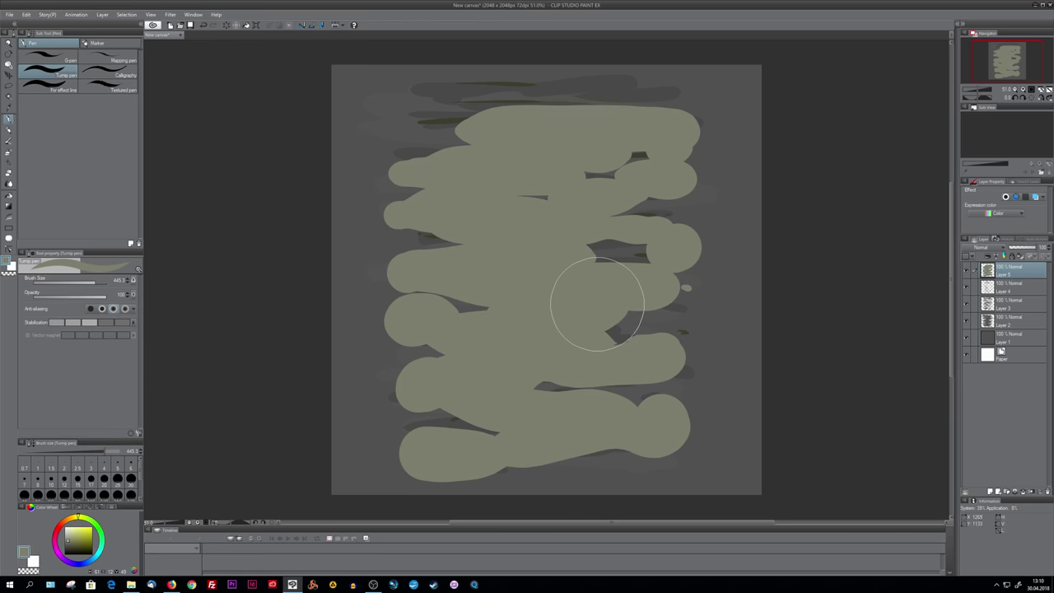
pyautogui.hotkey('ctrl', 'z')
# Step: Paint a broad pale olive-grey stroke over the canvas, then delete its layer
pyautogui.moveTo(416, 106)
pyautogui.mouseDown()
pyautogui.moveTo(395, 153)
pyautogui.moveTo(685, 257)
pyautogui.moveTo(668, 449)
pyautogui.mouseUp()
pyautogui.moveTo(1017, 270)
pyautogui.mouseDown()
pyautogui.moveTo(1023, 295)
pyautogui.moveTo(1019, 249)
pyautogui.mouseUp()
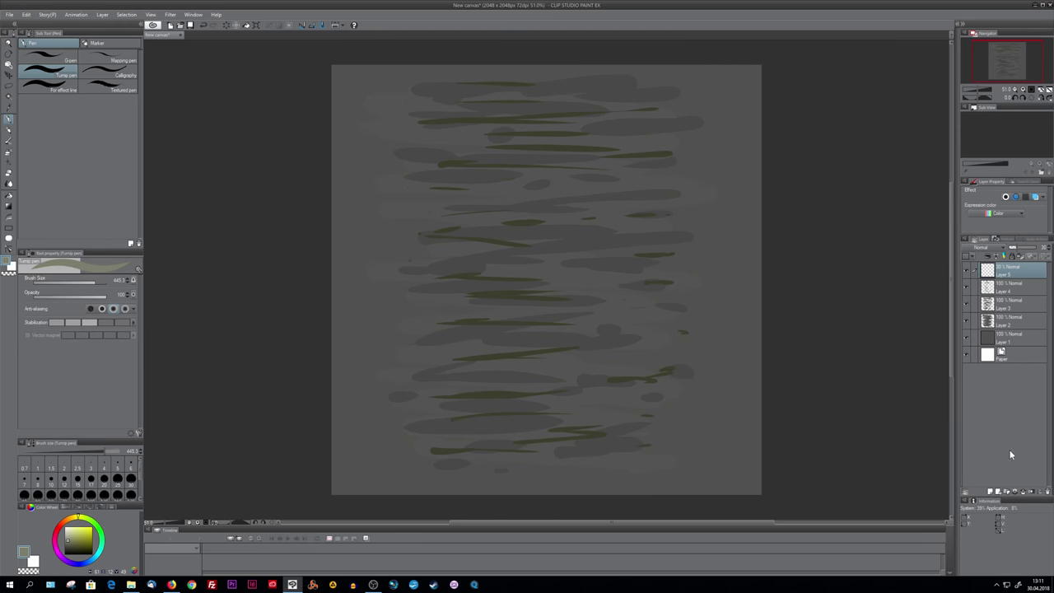
pyautogui.click(1048, 492)
# Step: Confirm deleting Layer 5, then paint a large olive blob on a new layer placed above Layer 1
pyautogui.click(532, 212)
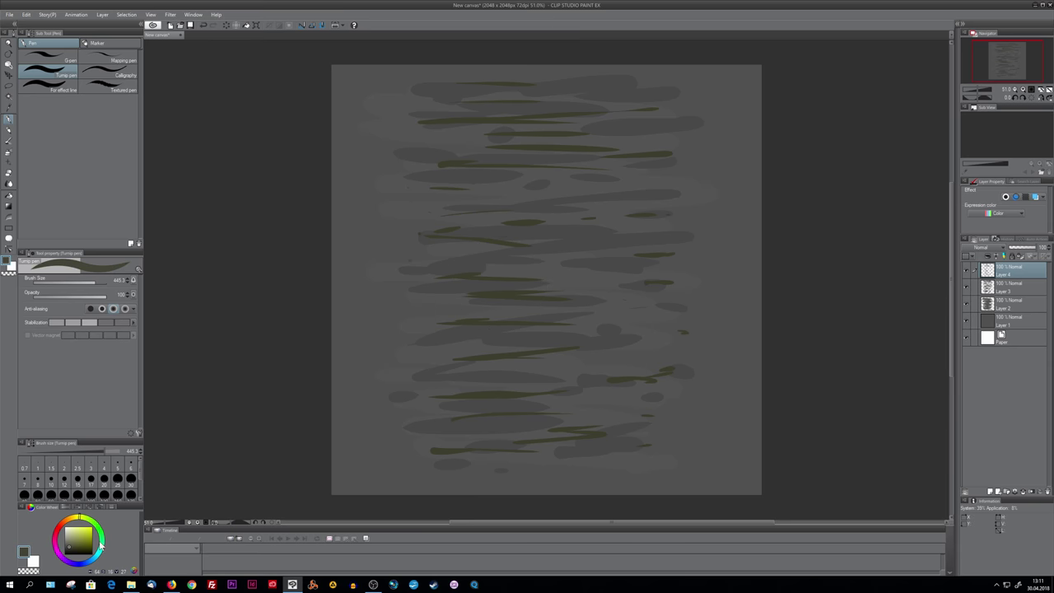
pyautogui.click(991, 492)
pyautogui.moveTo(454, 113)
pyautogui.mouseDown()
pyautogui.moveTo(576, 188)
pyautogui.moveTo(436, 407)
pyautogui.moveTo(461, 474)
pyautogui.mouseUp()
pyautogui.moveTo(1009, 287); pyautogui.dragTo(1022, 323)
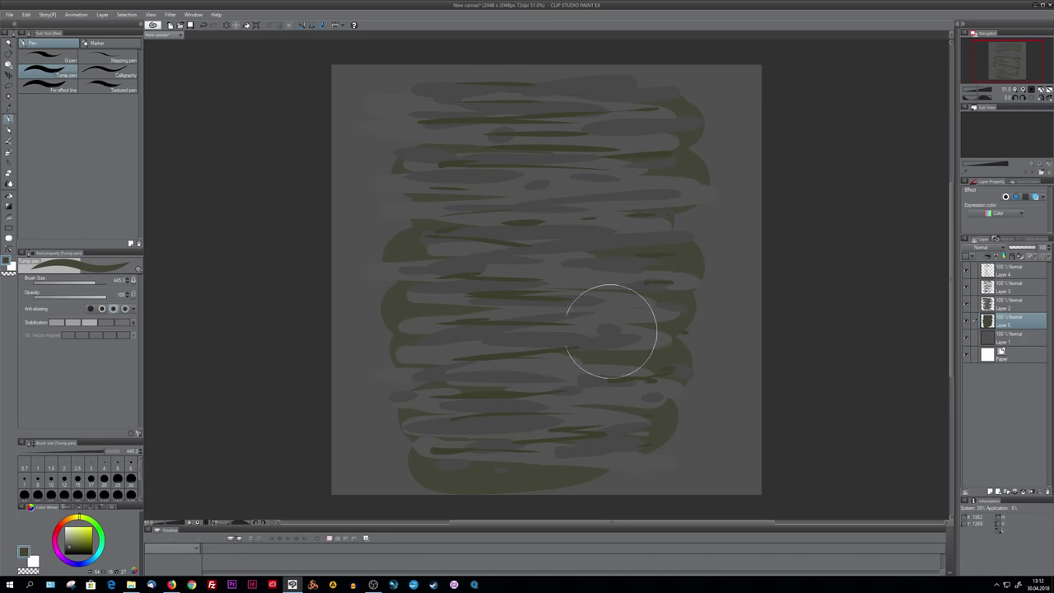
# Step: Shift the olive blob right, then delete that olive layer
pyautogui.click(9, 74)
pyautogui.moveTo(568, 303)
pyautogui.mouseDown()
pyautogui.moveTo(631, 300)
pyautogui.moveTo(592, 299)
pyautogui.mouseUp()
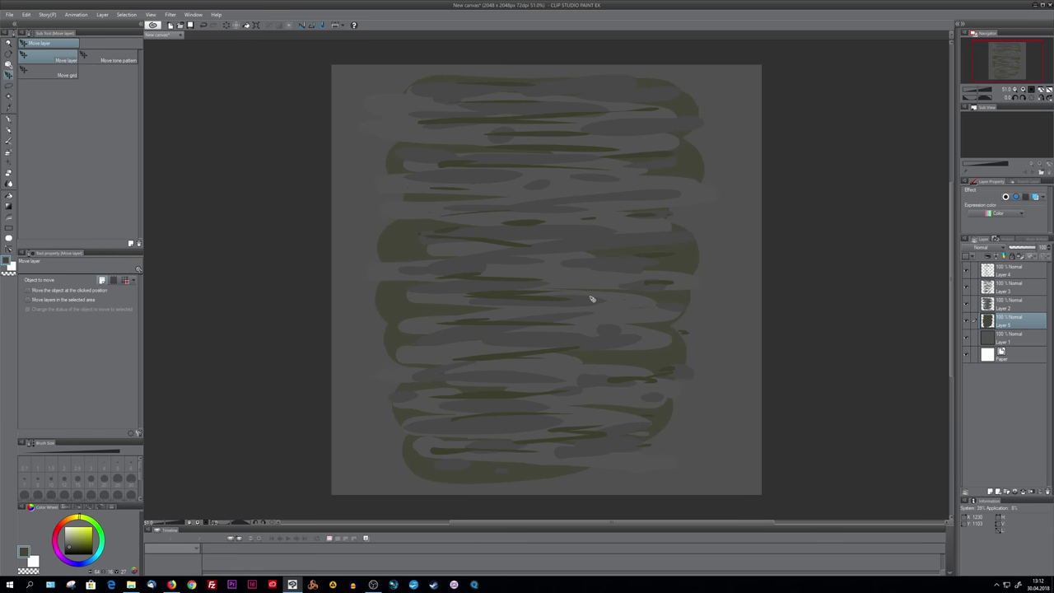
pyautogui.click(1040, 495)
pyautogui.click(539, 214)
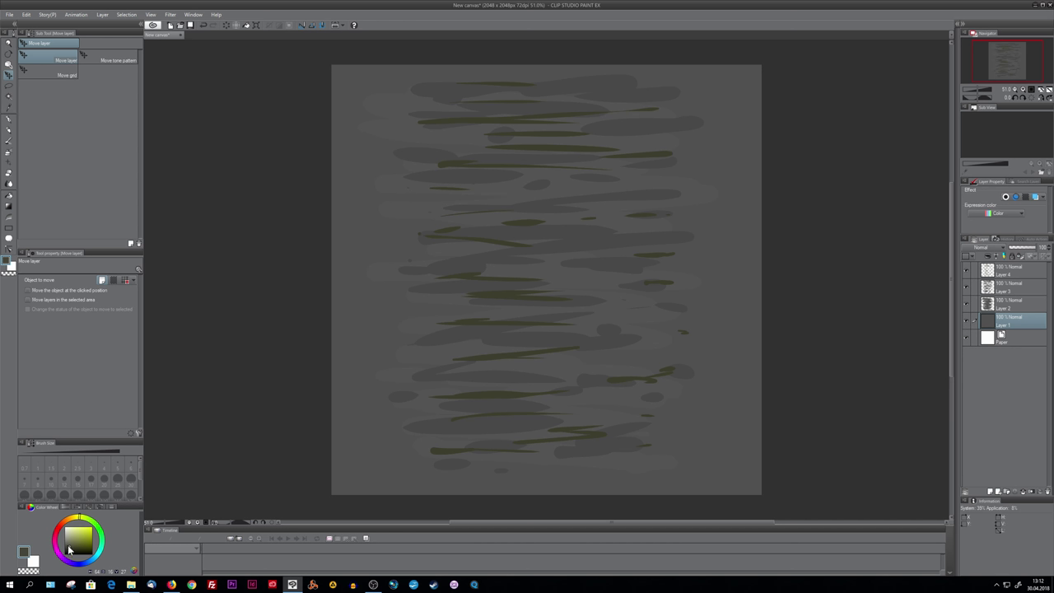
# Step: Switch to a black pen on a new layer and draw crack lines across the upper third
pyautogui.click(70, 551)
pyautogui.click(9, 119)
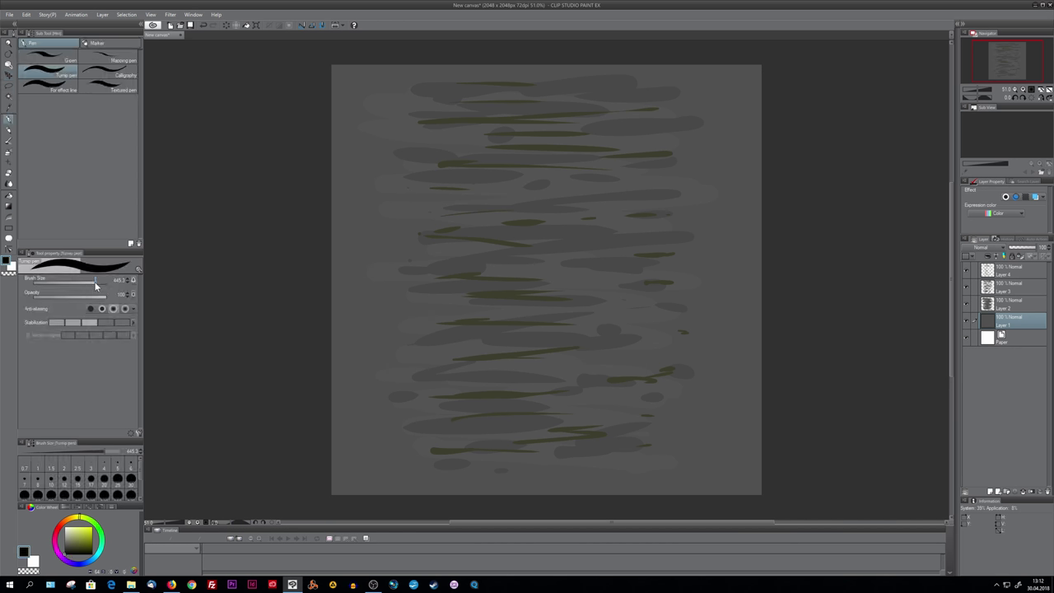
pyautogui.click(989, 492)
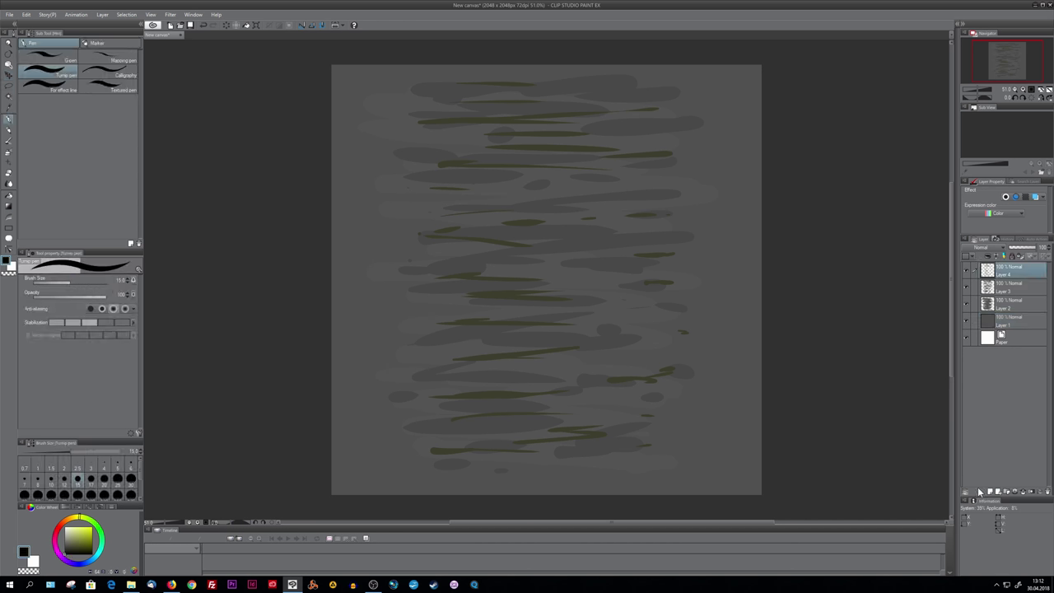
pyautogui.moveTo(420, 121); pyautogui.dragTo(577, 121)
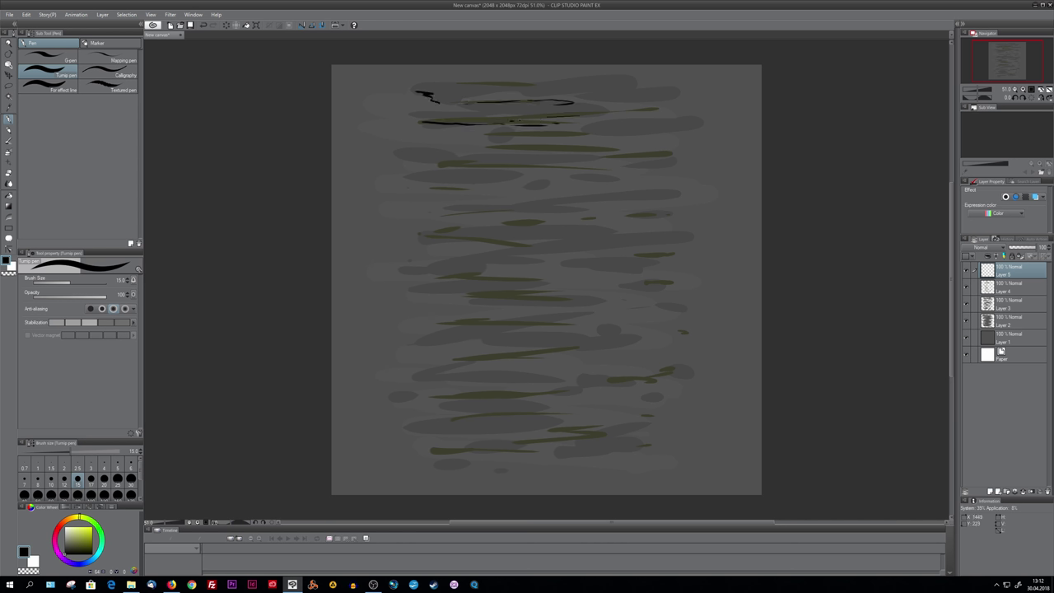
pyautogui.moveTo(614, 154); pyautogui.dragTo(697, 150)
pyautogui.moveTo(474, 167); pyautogui.dragTo(506, 165)
pyautogui.moveTo(414, 176); pyautogui.dragTo(521, 174)
pyautogui.moveTo(573, 176); pyautogui.dragTo(694, 186)
pyautogui.moveTo(460, 206); pyautogui.dragTo(575, 194)
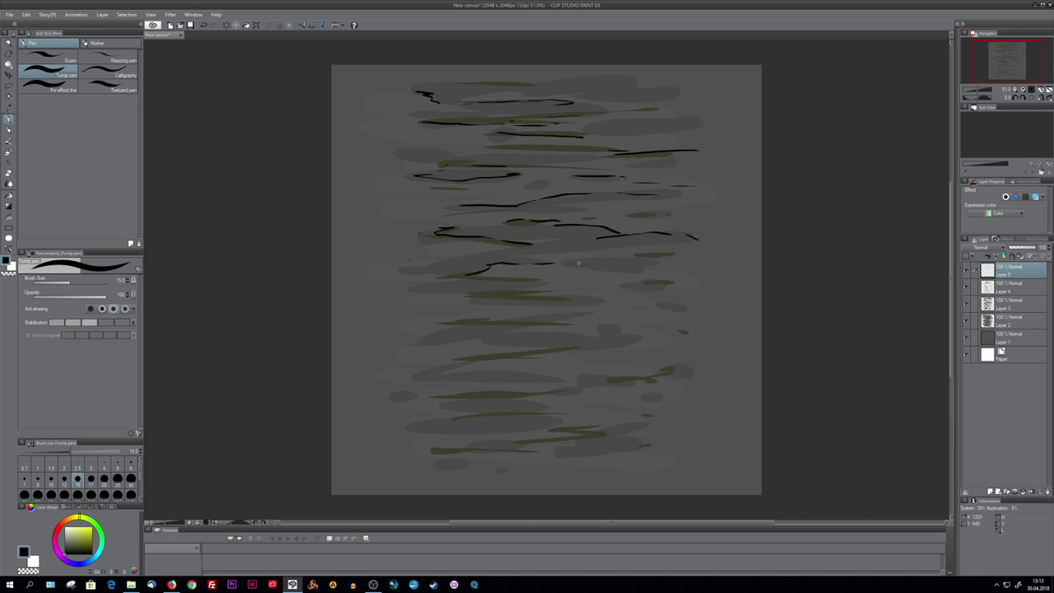
# Step: Add black crack lines through the middle, lower middle and bottom of the canvas
pyautogui.moveTo(572, 266); pyautogui.dragTo(663, 274)
pyautogui.moveTo(640, 259); pyautogui.dragTo(664, 257)
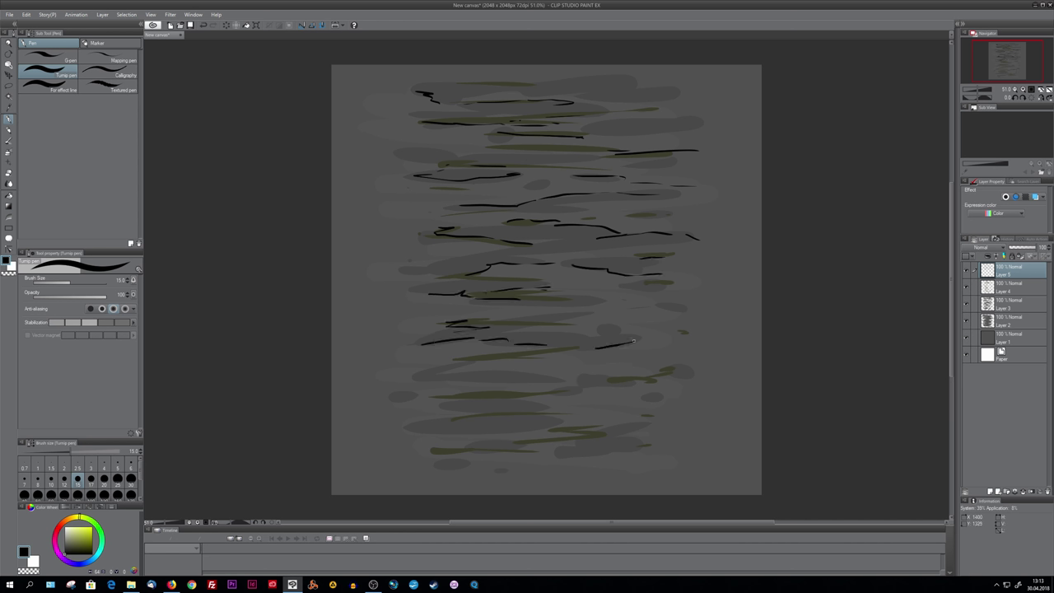
pyautogui.moveTo(435, 397); pyautogui.dragTo(565, 387)
pyautogui.moveTo(449, 374); pyautogui.dragTo(557, 380)
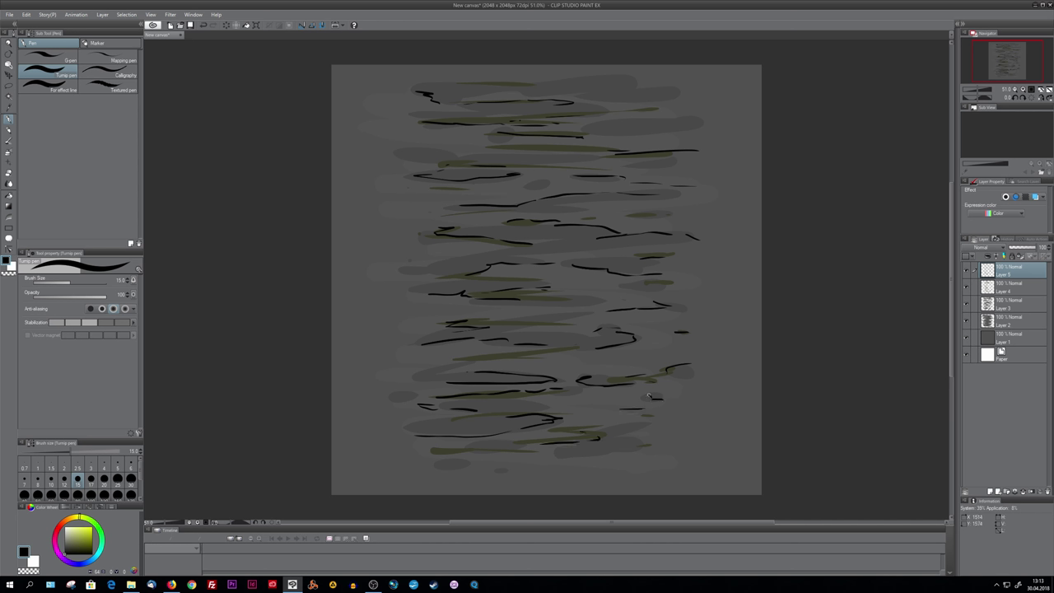
pyautogui.moveTo(568, 458); pyautogui.dragTo(607, 454)
pyautogui.moveTo(628, 448); pyautogui.dragTo(673, 445)
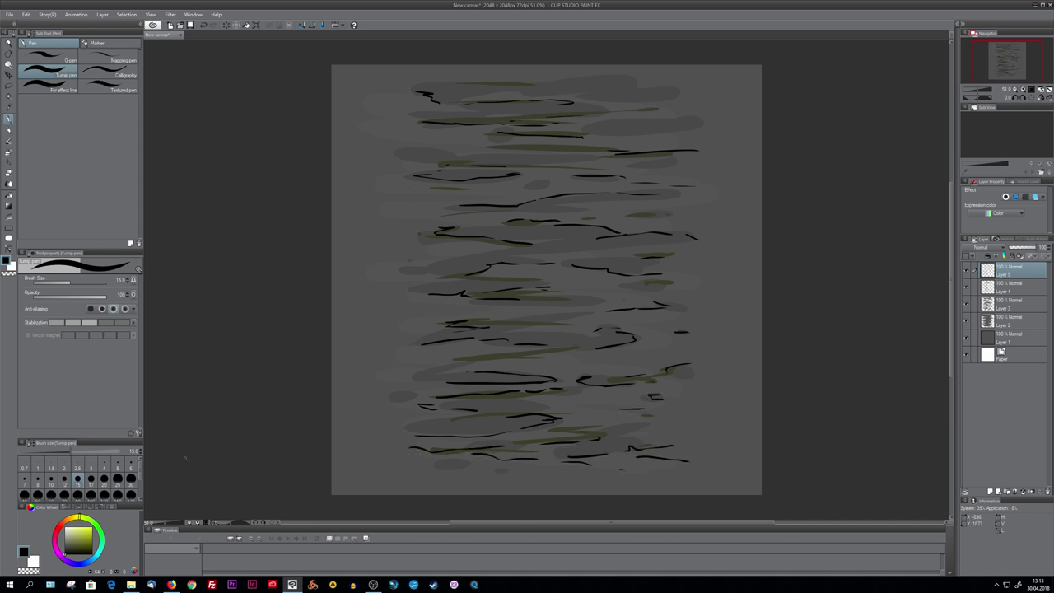
# Step: Merge Layers 2–5 into one layer, undoing a trial shift of it
pyautogui.keyDown('shift'); pyautogui.click(1022, 323); pyautogui.keyUp('shift')
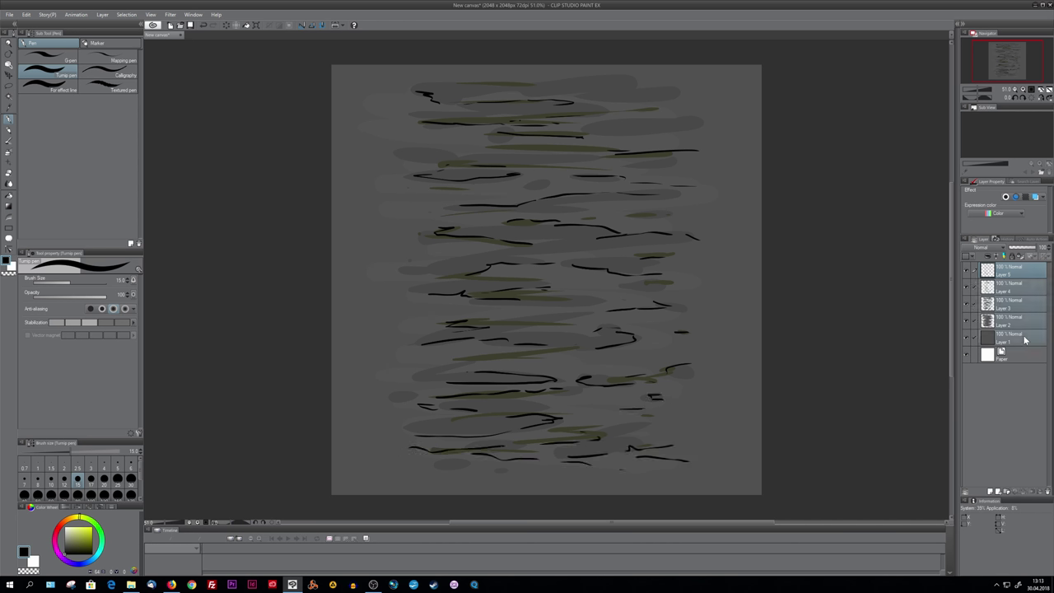
pyautogui.rightClick(1027, 329)
pyautogui.click(995, 532)
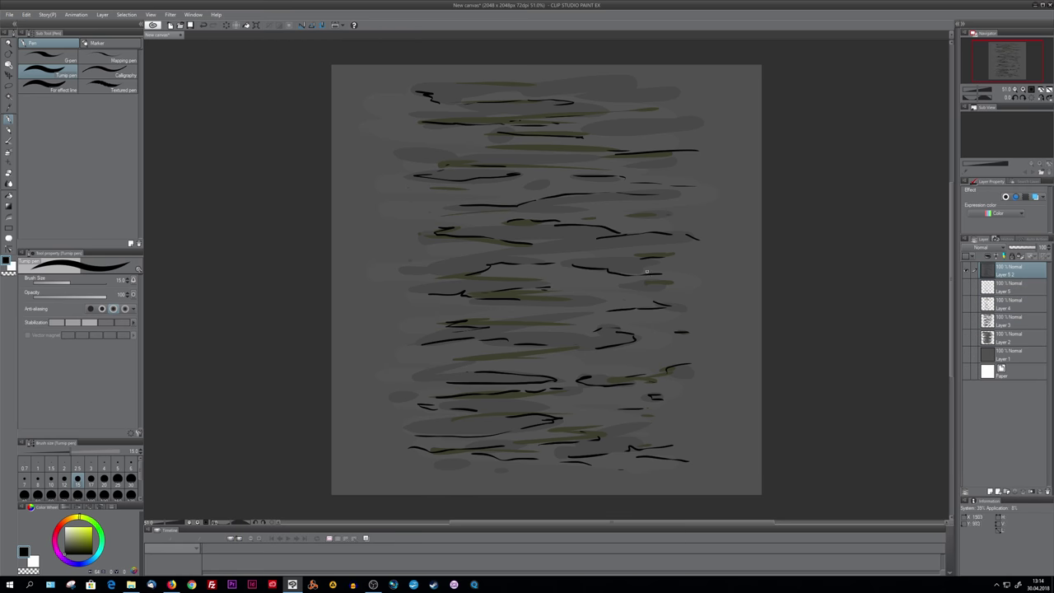
pyautogui.press('k')
pyautogui.moveTo(516, 238); pyautogui.dragTo(543, 236)
pyautogui.hotkey('ctrl', 'z')
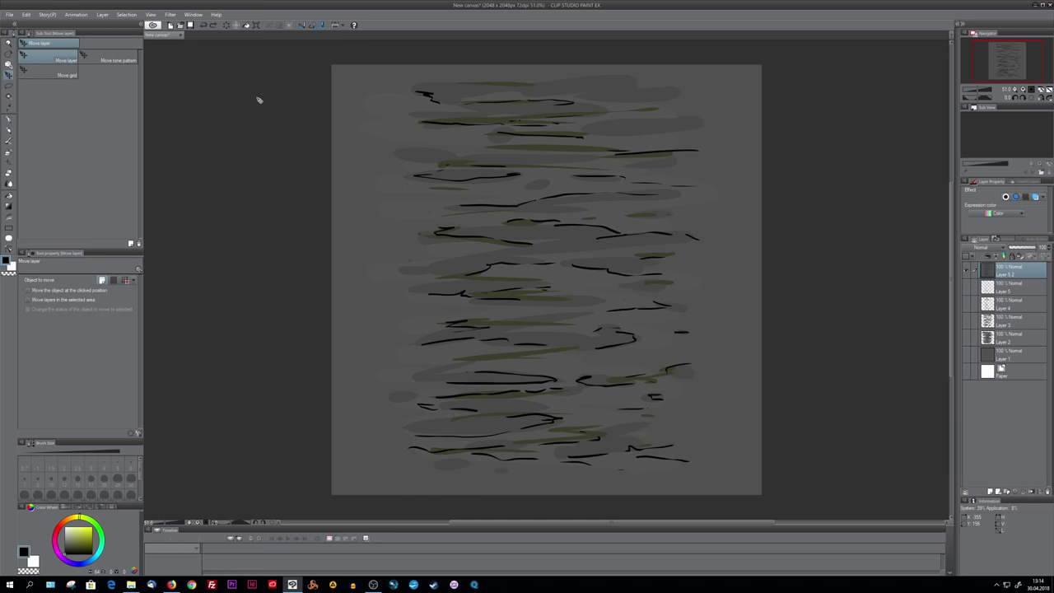
# Step: Turn on the canvas grid and set its gap to 1000
pyautogui.click(151, 14)
pyautogui.click(169, 160)
pyautogui.click(151, 14)
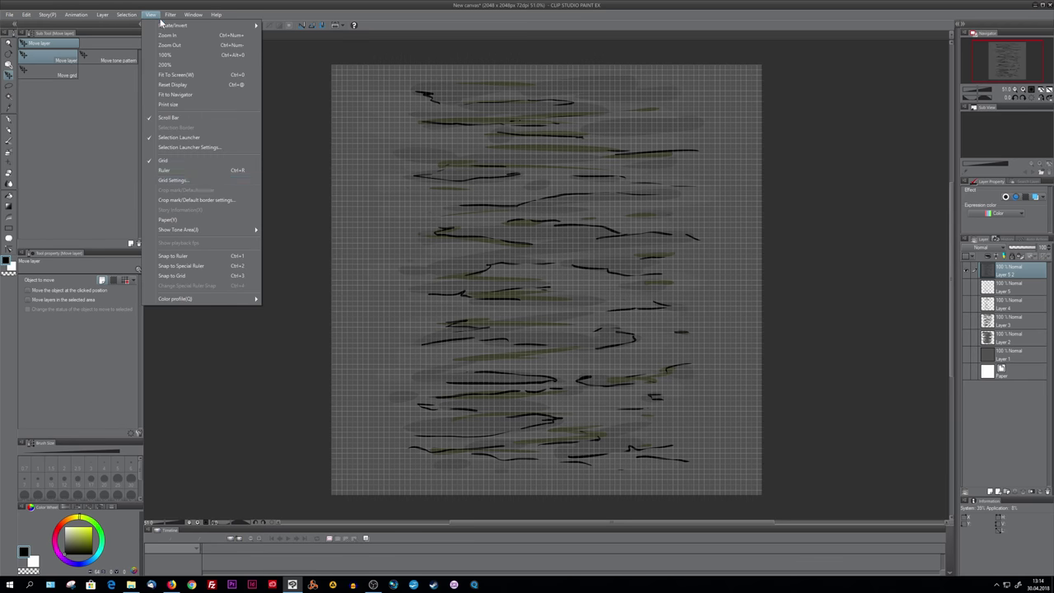
pyautogui.click(173, 180)
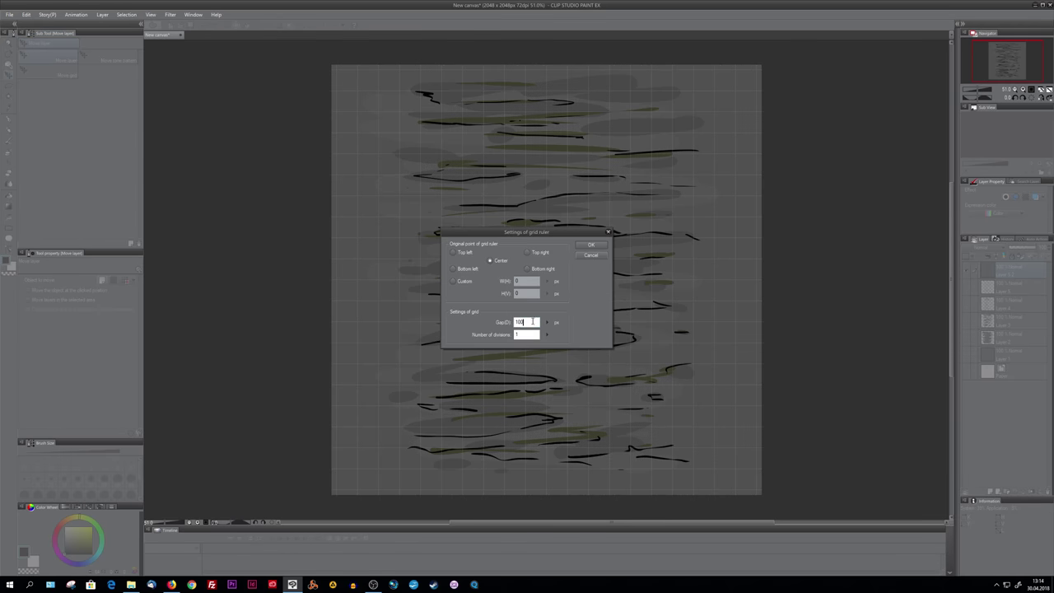
pyautogui.write('1000')
pyautogui.press('Return')
pyautogui.click(150, 14)
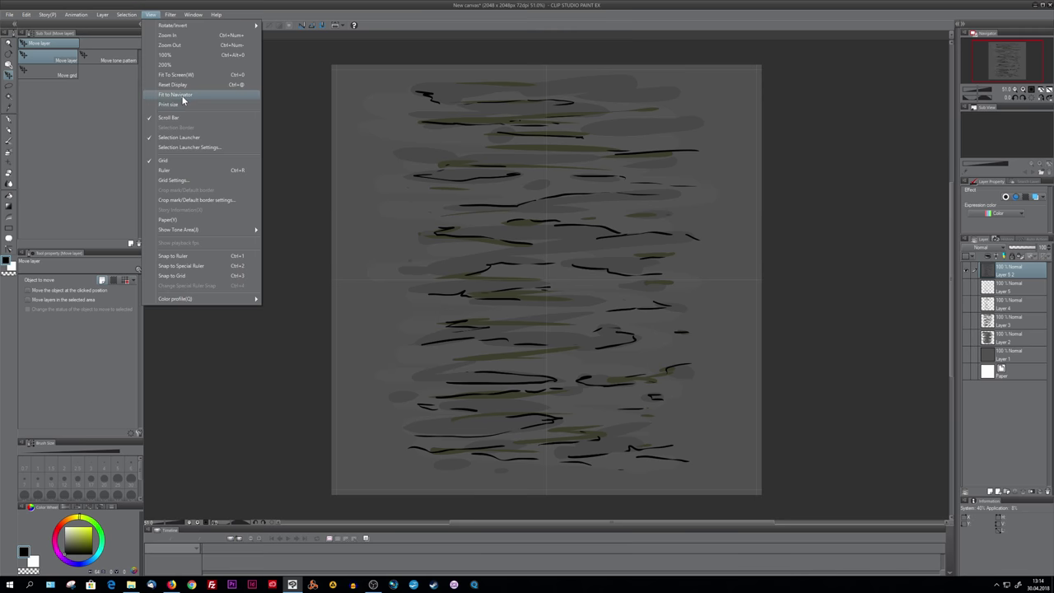
pyautogui.click(173, 182)
pyautogui.click(591, 258)
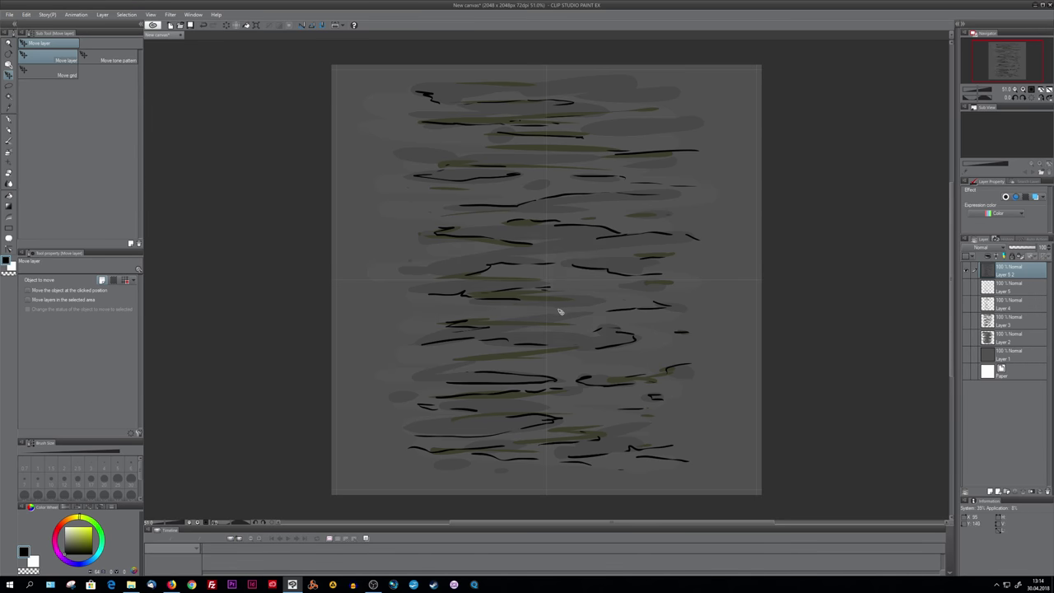
pyautogui.scroll(3, 552, 272)
# Step: Slide the quarter copies of the texture together to close the transparent gaps
pyautogui.scroll(2, 549, 266)
pyautogui.moveTo(552, 261); pyautogui.dragTo(478, 327)
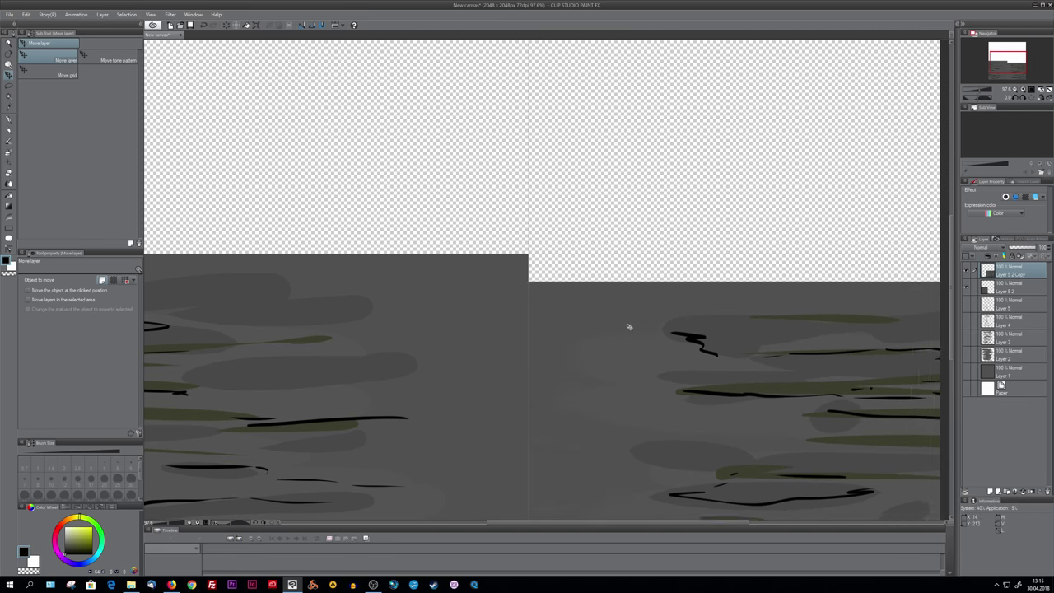
pyautogui.moveTo(377, 307); pyautogui.dragTo(652, 304)
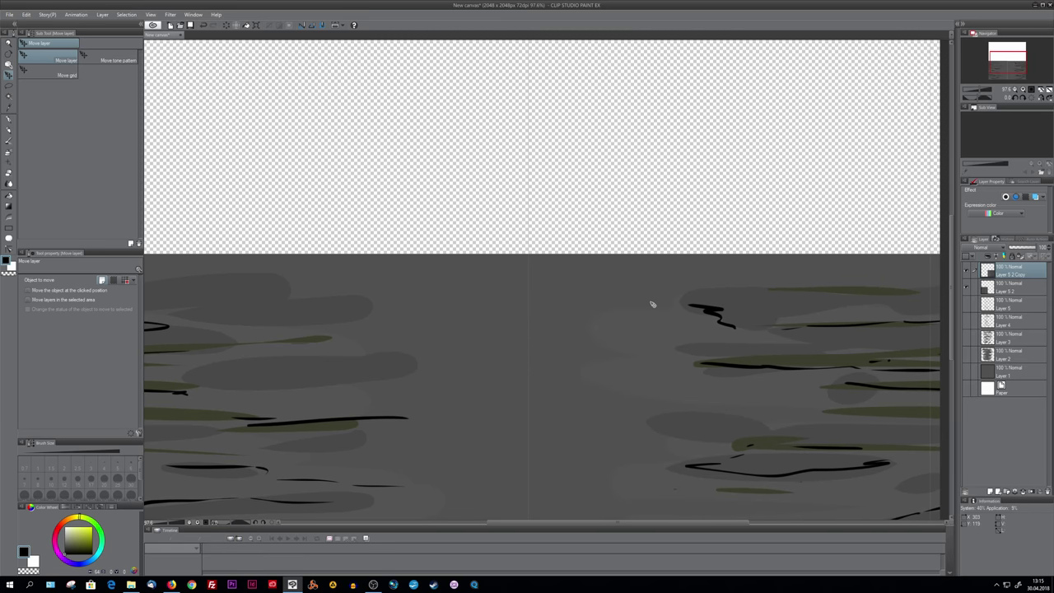
pyautogui.keyDown('ctrl'); pyautogui.click(1015, 298); pyautogui.keyUp('ctrl')
pyautogui.moveTo(637, 362)
pyautogui.mouseDown()
pyautogui.moveTo(564, 262)
pyautogui.moveTo(604, 261)
pyautogui.mouseUp()
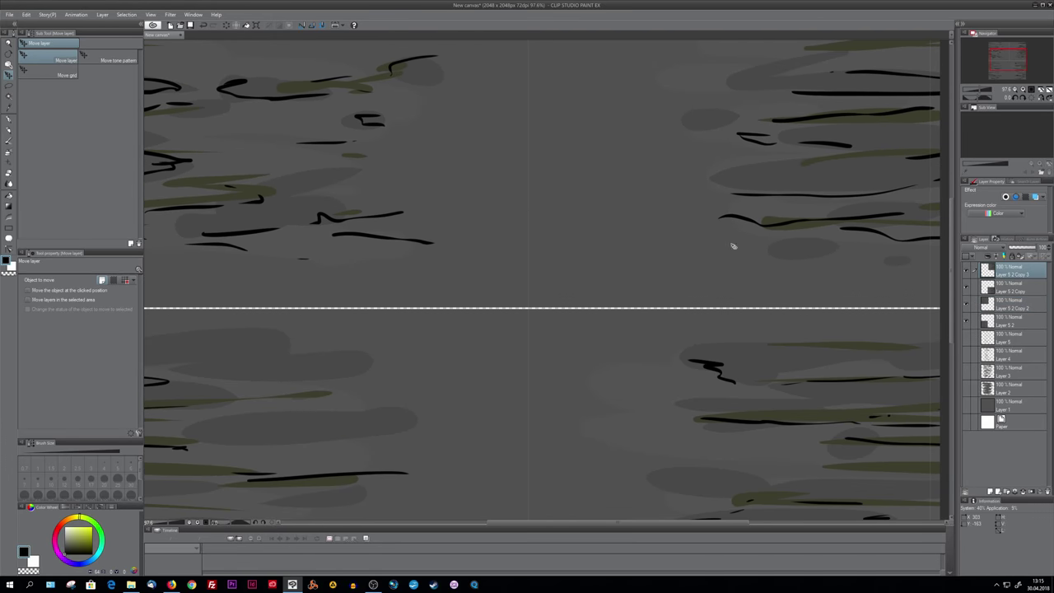
pyautogui.moveTo(522, 255)
pyautogui.mouseDown()
pyautogui.moveTo(699, 269)
pyautogui.moveTo(452, 252)
pyautogui.mouseUp()
pyautogui.hotkey('ctrl', 'z')
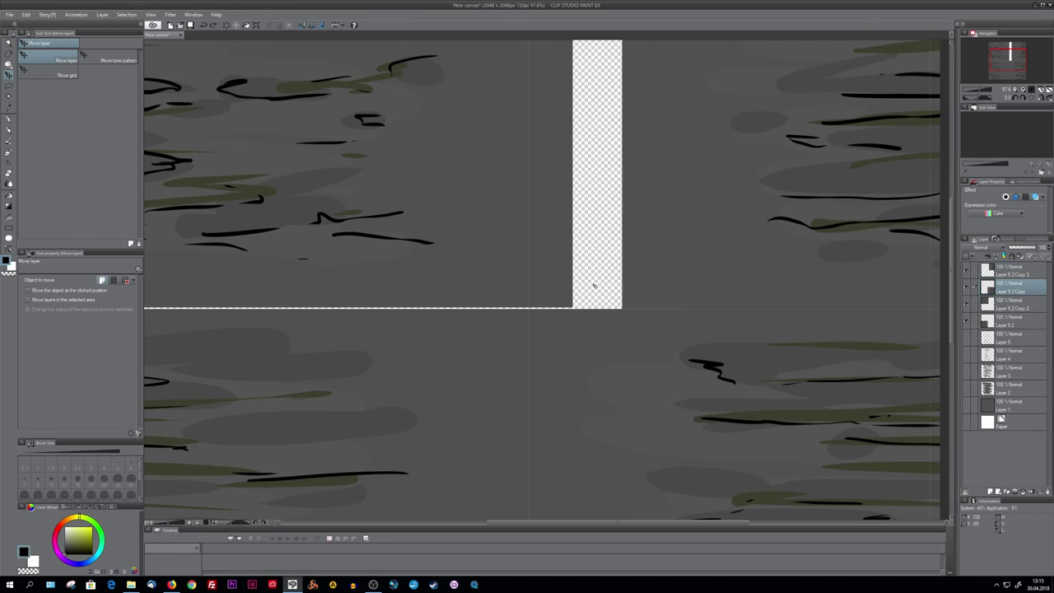
pyautogui.moveTo(556, 231); pyautogui.dragTo(440, 223)
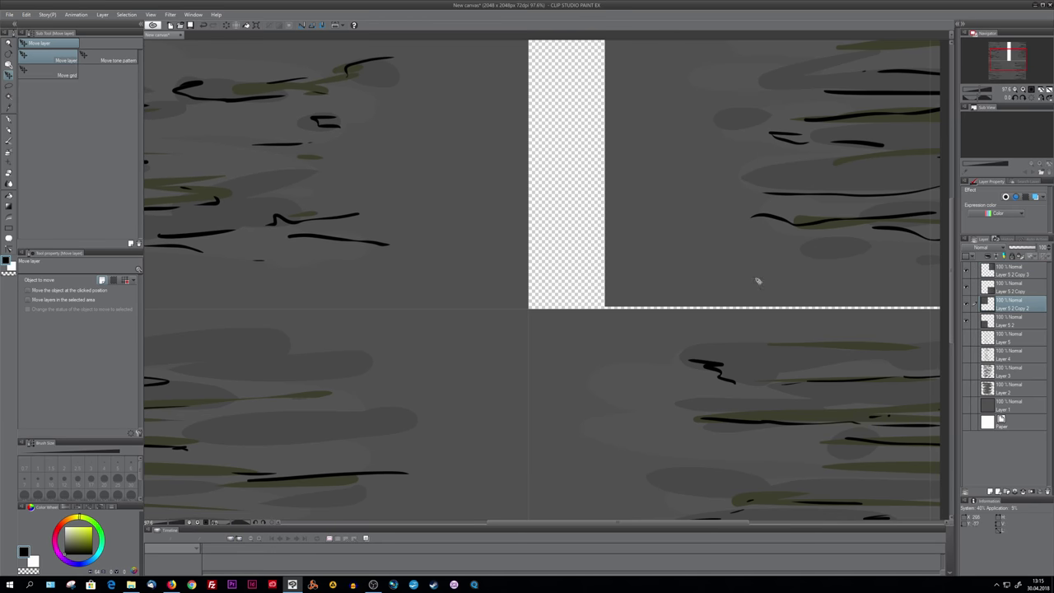
pyautogui.moveTo(761, 259); pyautogui.dragTo(676, 252)
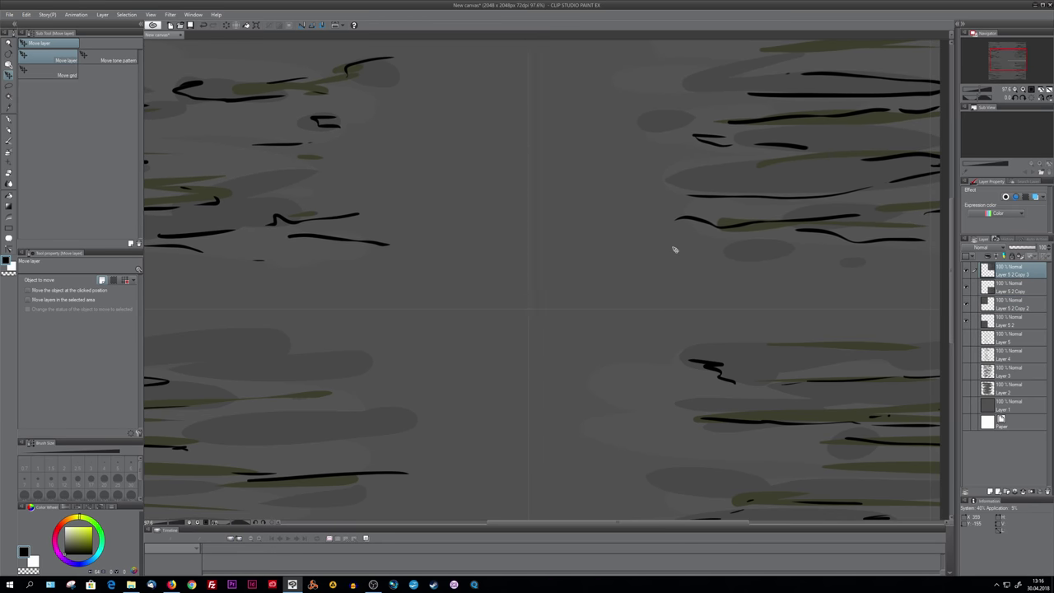
# Step: Combine the Layer 5.2 copies into a single Layer 5.2
pyautogui.click(1004, 288)
pyautogui.click(1005, 305)
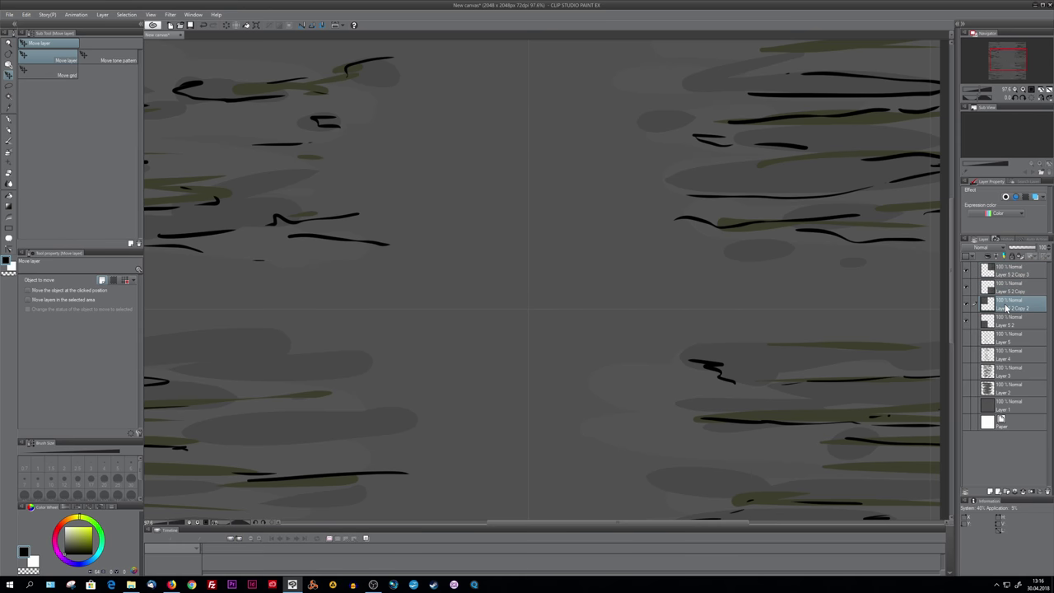
pyautogui.click(1005, 322)
pyautogui.scroll(-4, 618, 239)
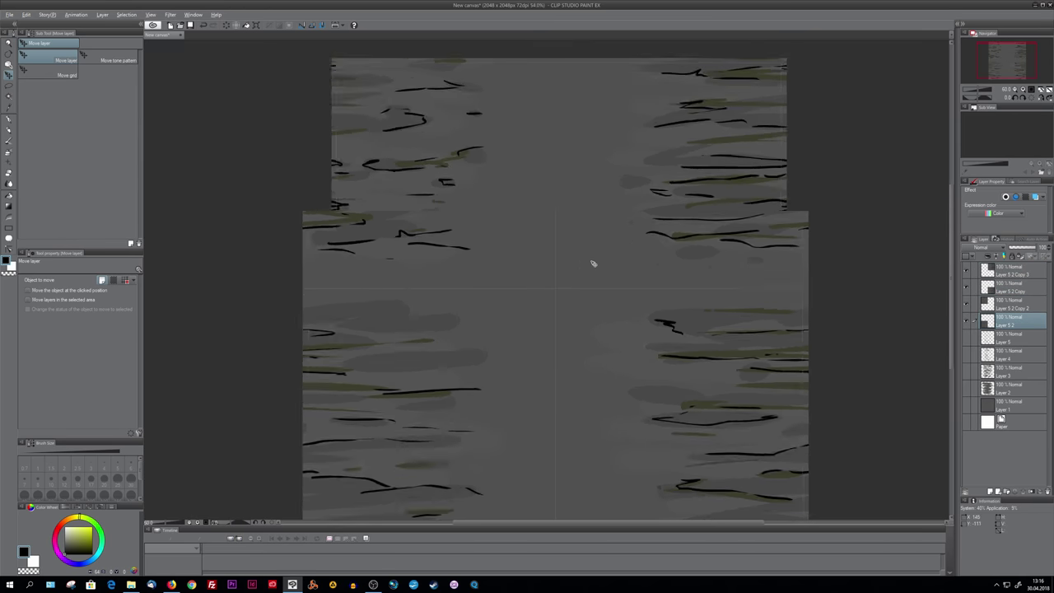
pyautogui.rightClick(1014, 278)
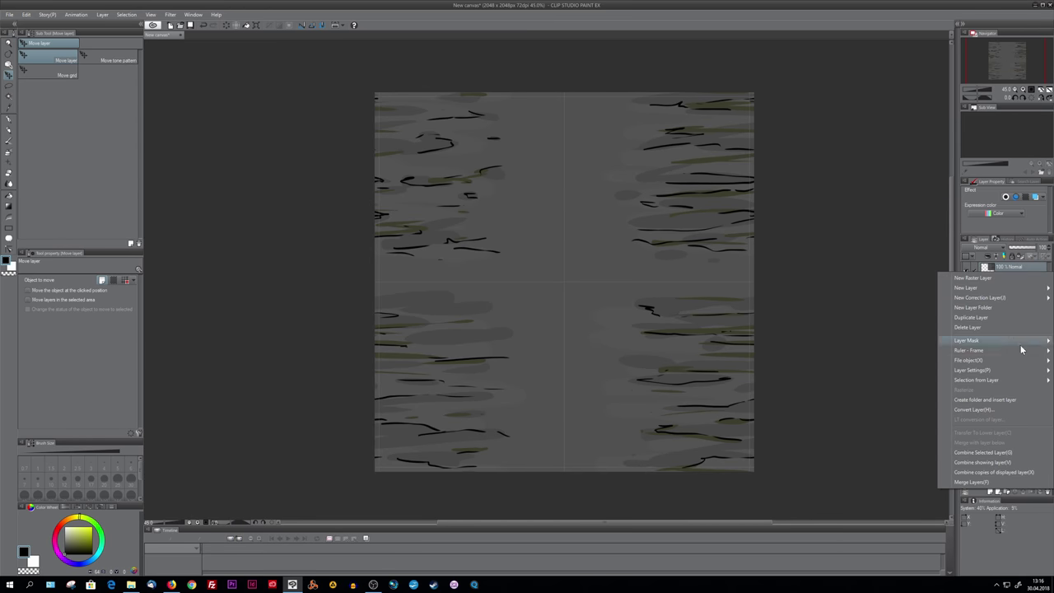
pyautogui.click(1021, 454)
pyautogui.scroll(1, 612, 288)
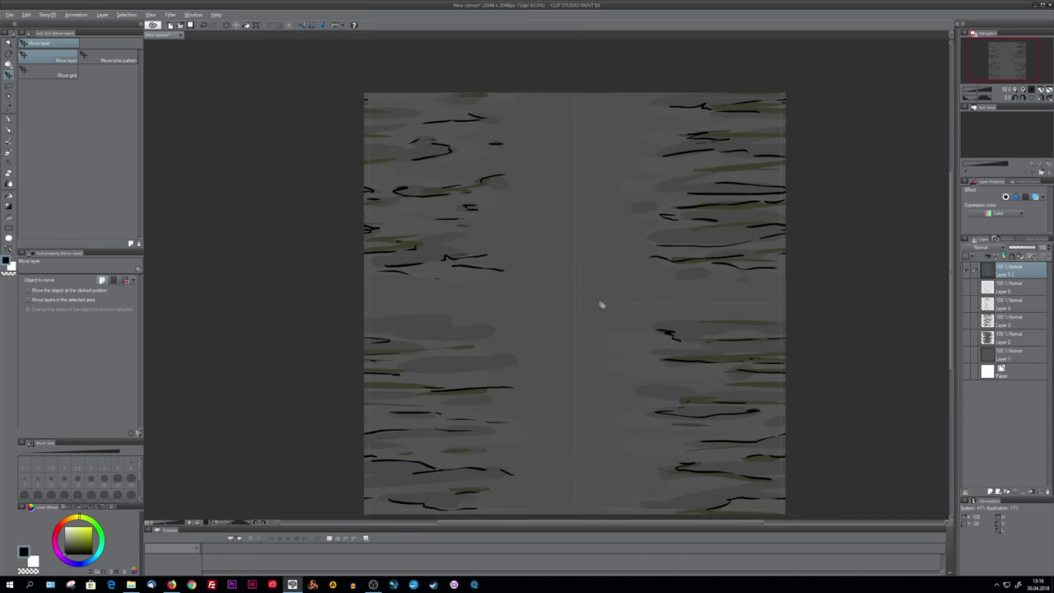
pyautogui.scroll(1, 602, 302)
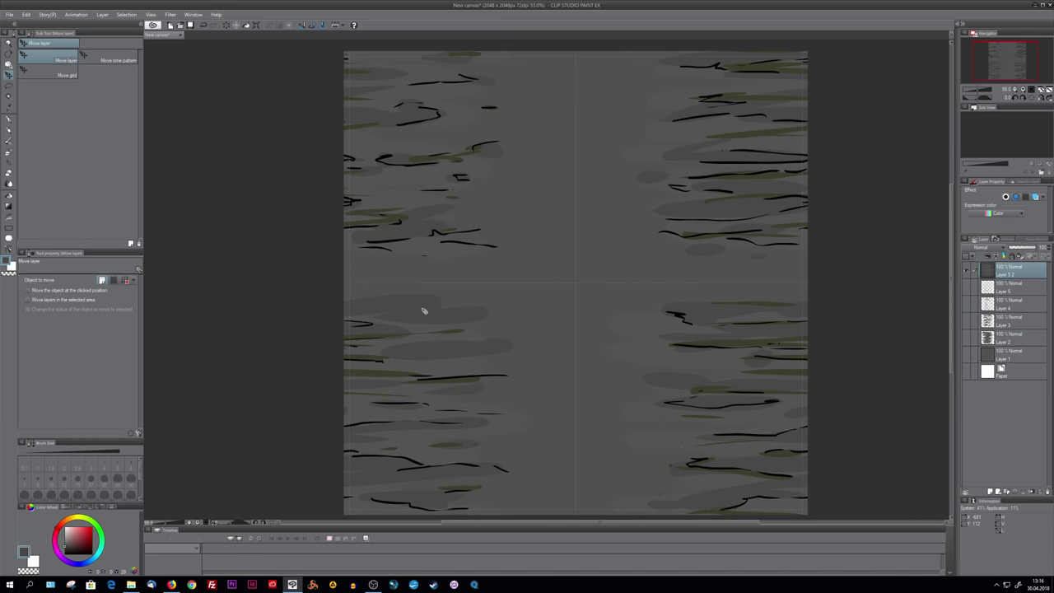
# Step: Paint dark grey horizontal strokes over the central seam with the pen at size 22.5
pyautogui.press('p')
pyautogui.click(77, 280)
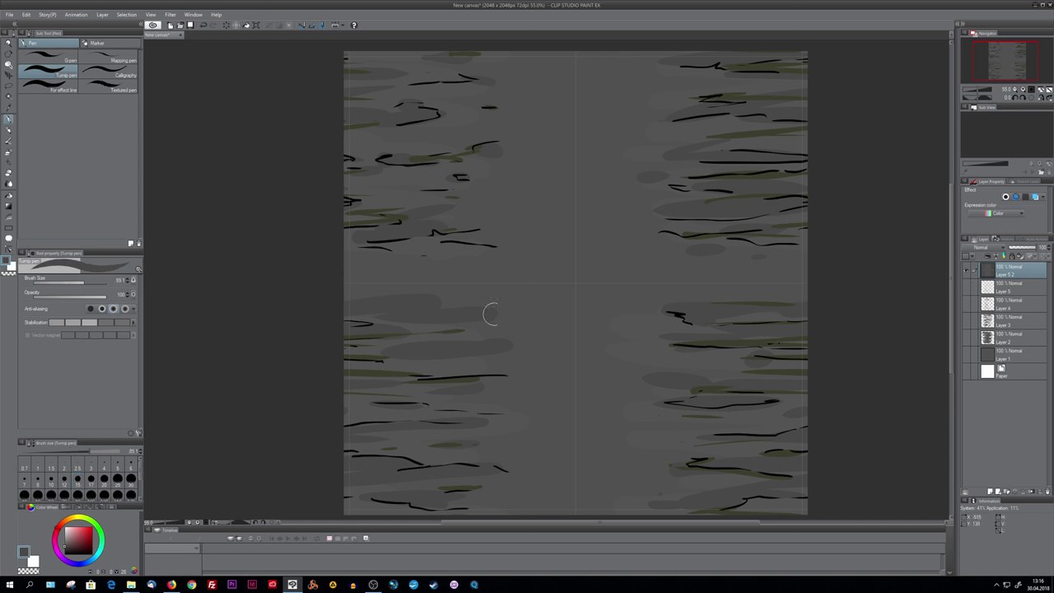
pyautogui.moveTo(491, 314); pyautogui.dragTo(639, 318)
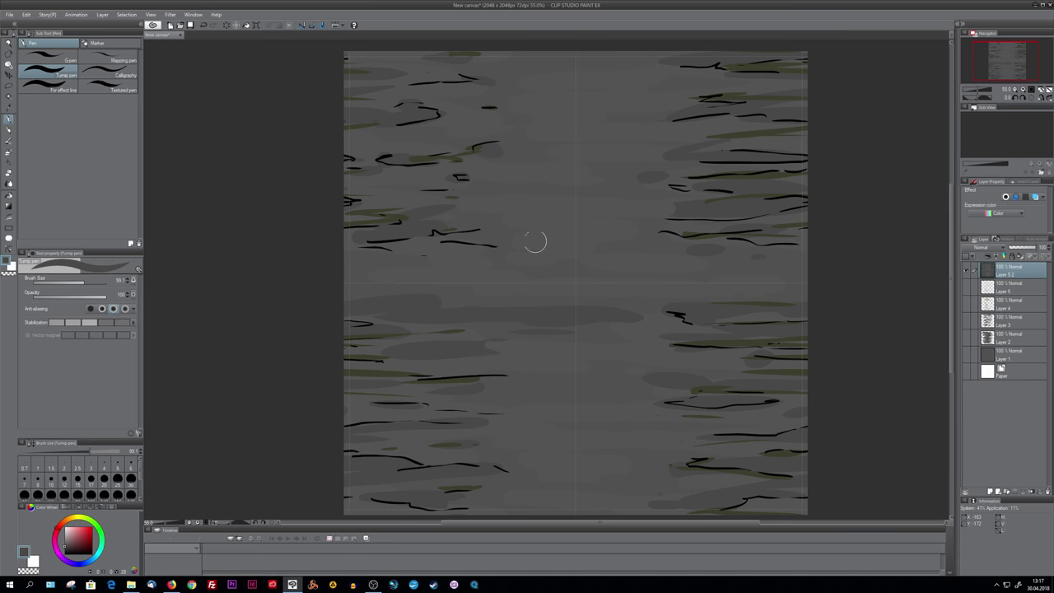
pyautogui.moveTo(442, 214); pyautogui.dragTo(615, 214)
pyautogui.moveTo(509, 153); pyautogui.dragTo(529, 167)
pyautogui.moveTo(648, 121); pyautogui.dragTo(485, 124)
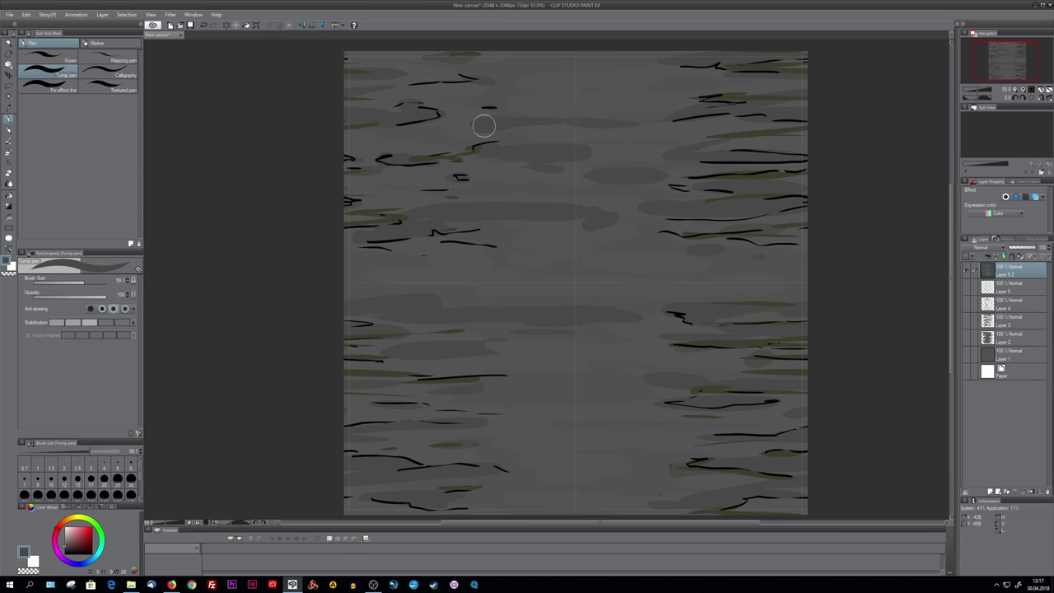
pyautogui.moveTo(527, 93); pyautogui.dragTo(675, 93)
pyautogui.moveTo(531, 72); pyautogui.dragTo(601, 69)
pyautogui.moveTo(593, 268); pyautogui.dragTo(736, 280)
pyautogui.moveTo(474, 280); pyautogui.dragTo(378, 280)
# Step: Add more dark grey strokes across the centre and lower canvas
pyautogui.moveTo(630, 247); pyautogui.dragTo(541, 249)
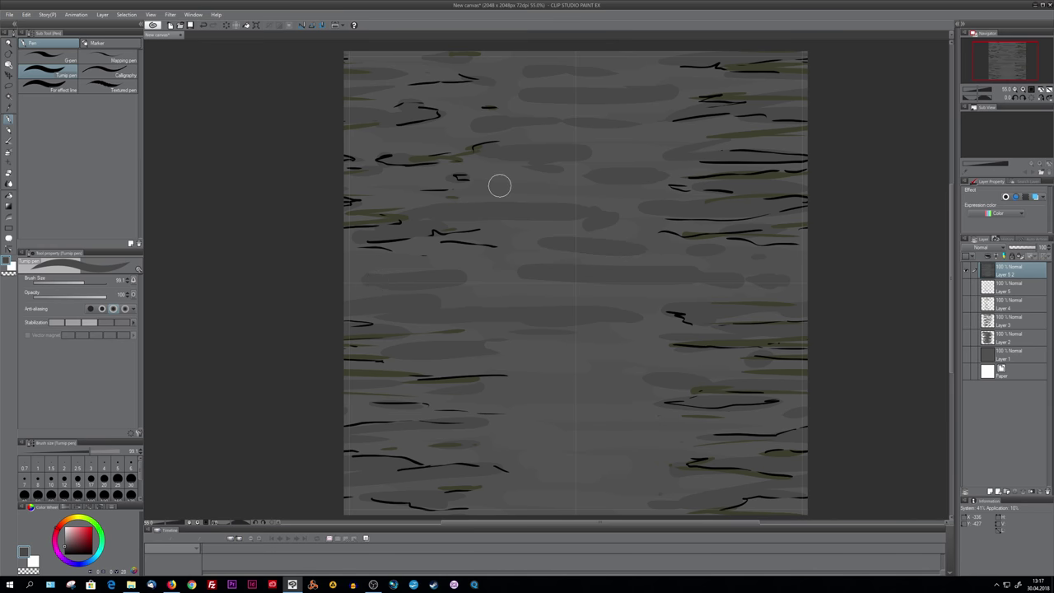
pyautogui.moveTo(502, 183); pyautogui.dragTo(550, 168)
pyautogui.moveTo(487, 353); pyautogui.dragTo(639, 356)
pyautogui.moveTo(478, 428); pyautogui.dragTo(628, 428)
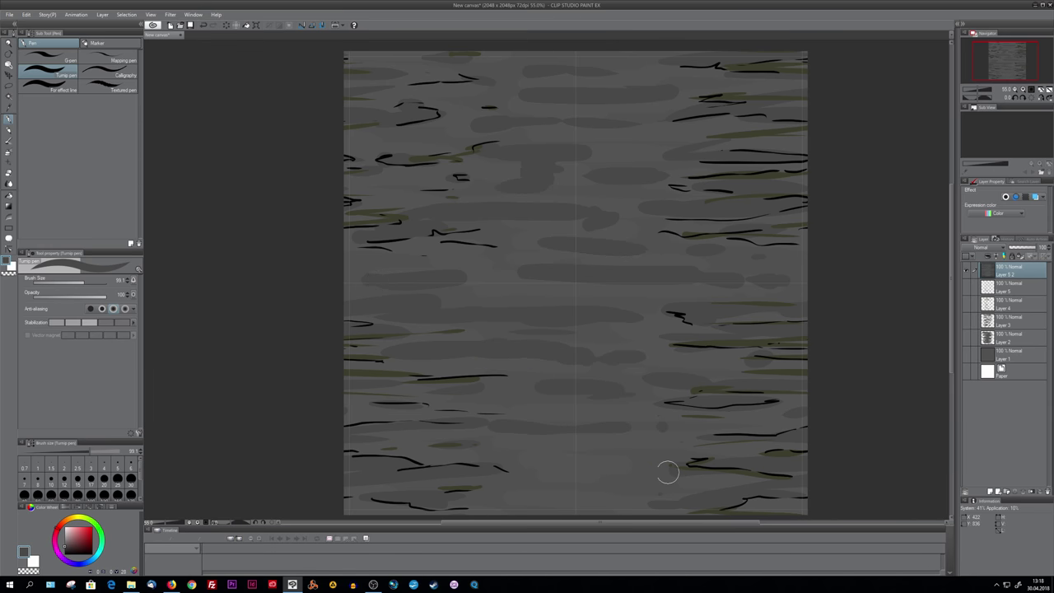
pyautogui.moveTo(632, 474); pyautogui.dragTo(522, 475)
pyautogui.moveTo(504, 495); pyautogui.dragTo(596, 496)
pyautogui.moveTo(588, 435); pyautogui.dragTo(647, 445)
pyautogui.moveTo(521, 292); pyautogui.dragTo(475, 293)
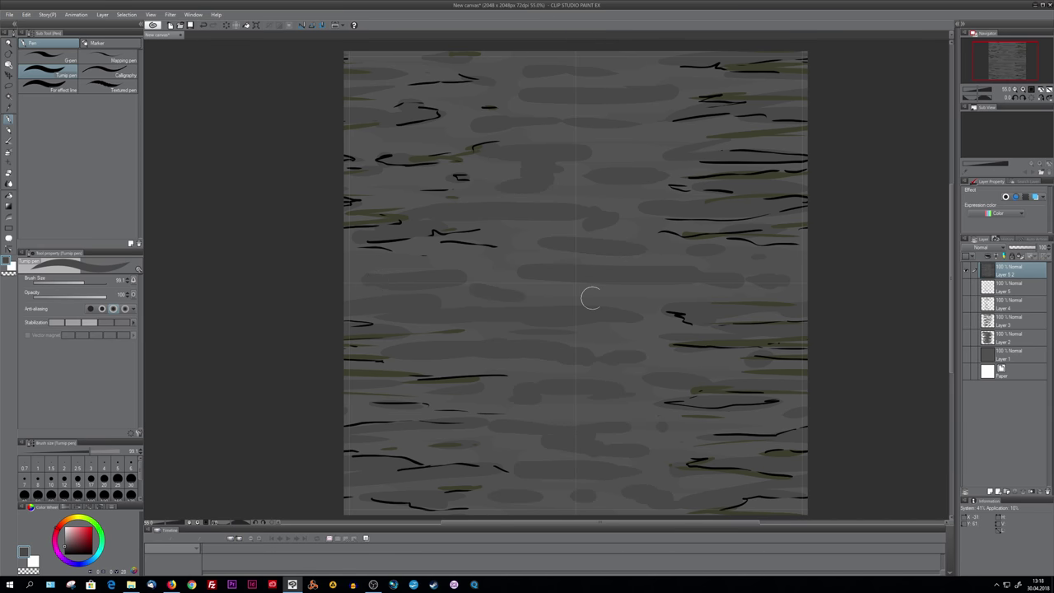
# Step: Switch to olive and paint olive streaks from the top to the lower canvas
pyautogui.keyDown('alt'); pyautogui.click(743, 337); pyautogui.keyUp('alt')
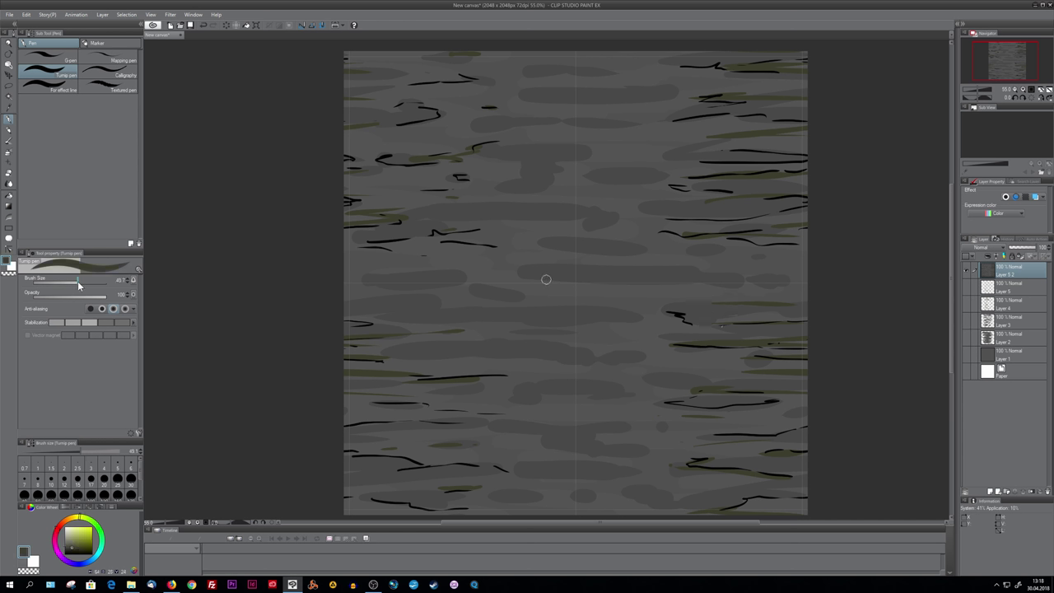
pyautogui.moveTo(514, 89); pyautogui.dragTo(641, 88)
pyautogui.moveTo(554, 71); pyautogui.dragTo(652, 68)
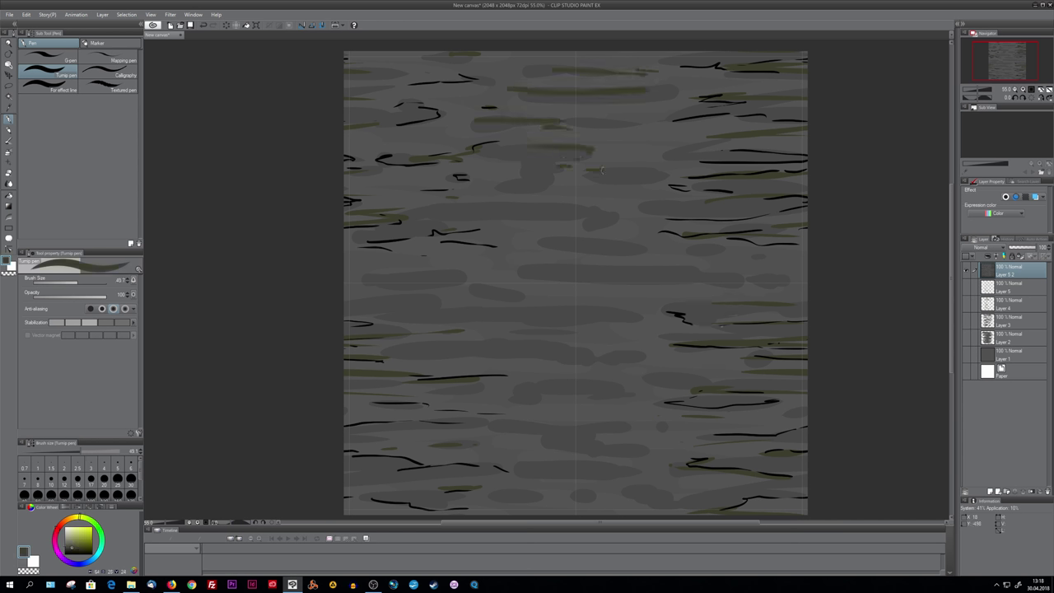
pyautogui.moveTo(602, 169); pyautogui.dragTo(633, 171)
pyautogui.moveTo(451, 203); pyautogui.dragTo(590, 206)
pyautogui.moveTo(481, 270); pyautogui.dragTo(524, 272)
pyautogui.moveTo(368, 291); pyautogui.dragTo(509, 287)
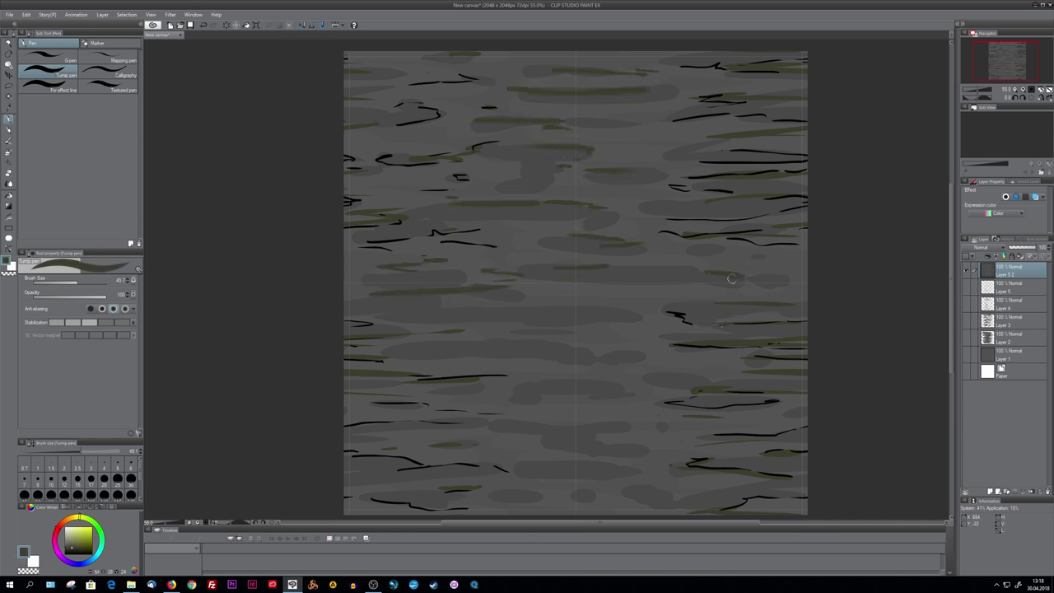
pyautogui.moveTo(732, 279); pyautogui.dragTo(776, 290)
pyautogui.moveTo(535, 303); pyautogui.dragTo(656, 316)
pyautogui.moveTo(613, 383); pyautogui.dragTo(498, 397)
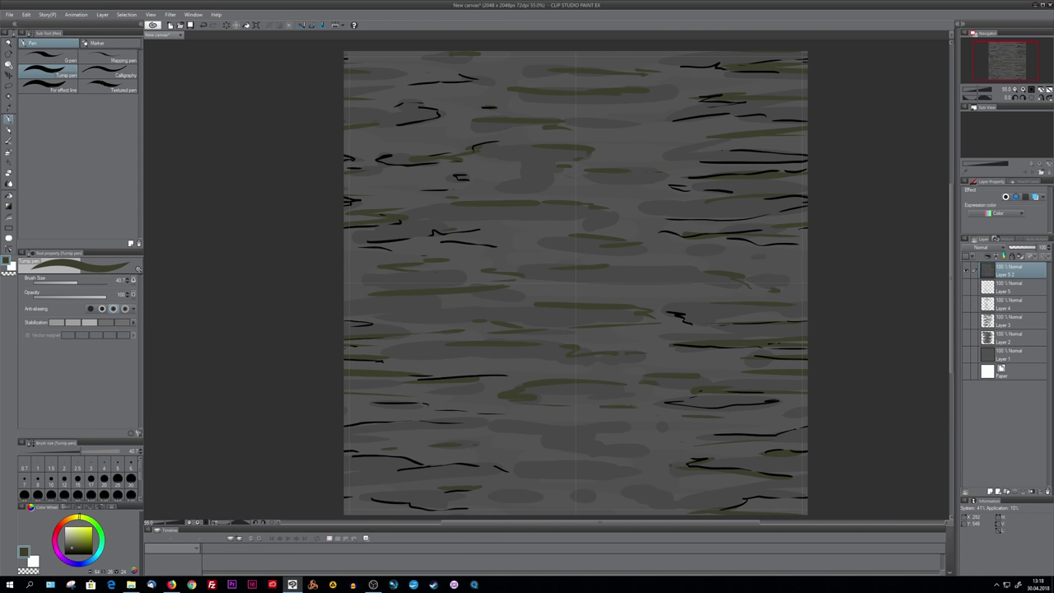
pyautogui.moveTo(598, 420); pyautogui.dragTo(503, 429)
pyautogui.moveTo(622, 438); pyautogui.dragTo(553, 453)
pyautogui.moveTo(622, 460); pyautogui.dragTo(527, 464)
pyautogui.moveTo(570, 481); pyautogui.dragTo(626, 484)
# Step: Add olive streaks near the bottom edge, then switch to black at brush size 15
pyautogui.moveTo(701, 489); pyautogui.dragTo(611, 497)
pyautogui.moveTo(535, 492); pyautogui.dragTo(499, 494)
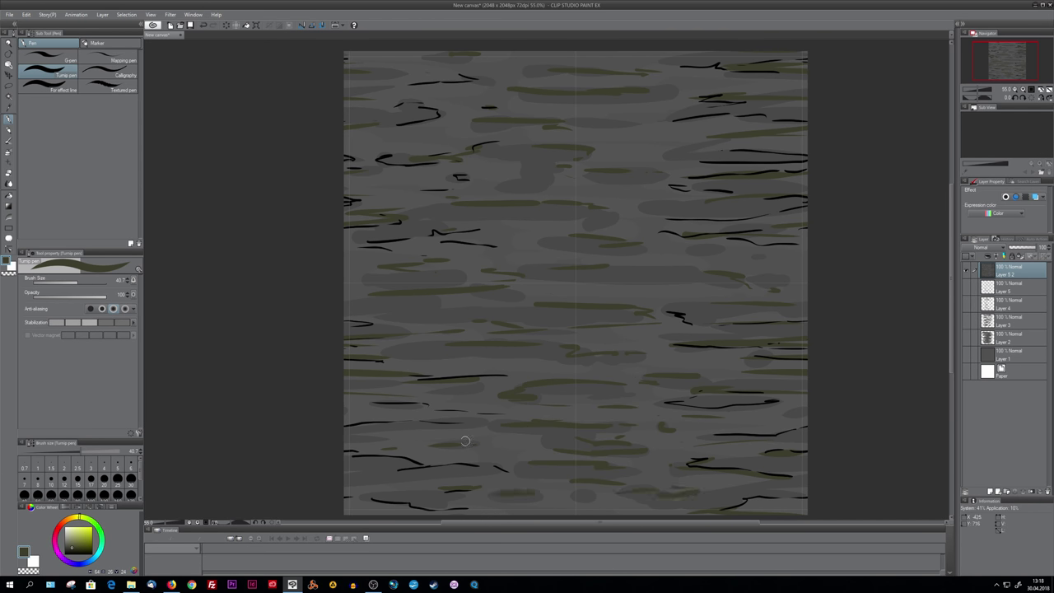
pyautogui.write('x')
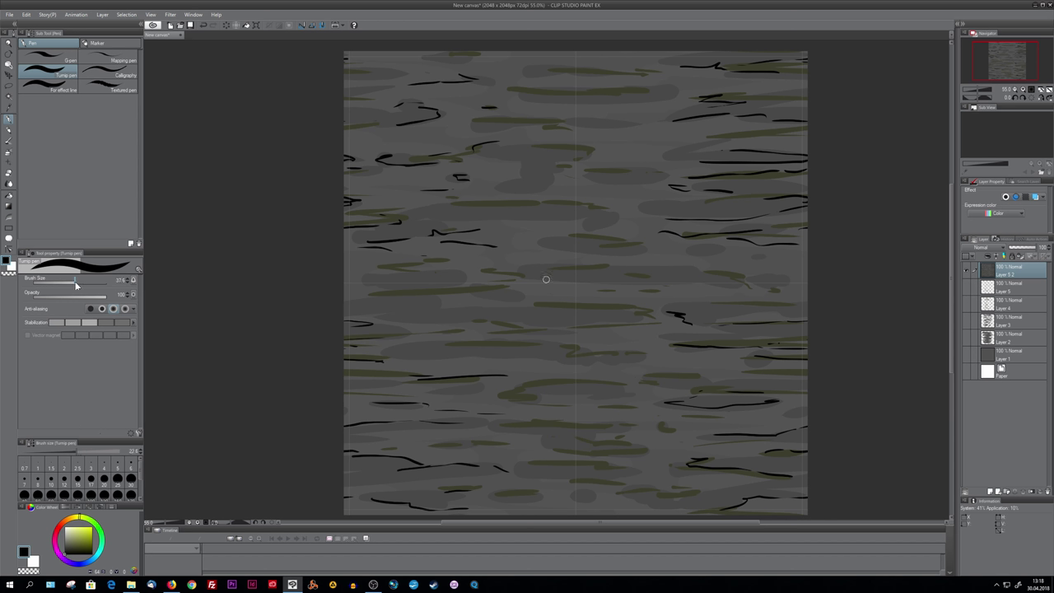
pyautogui.write('15')
pyautogui.press('Return')
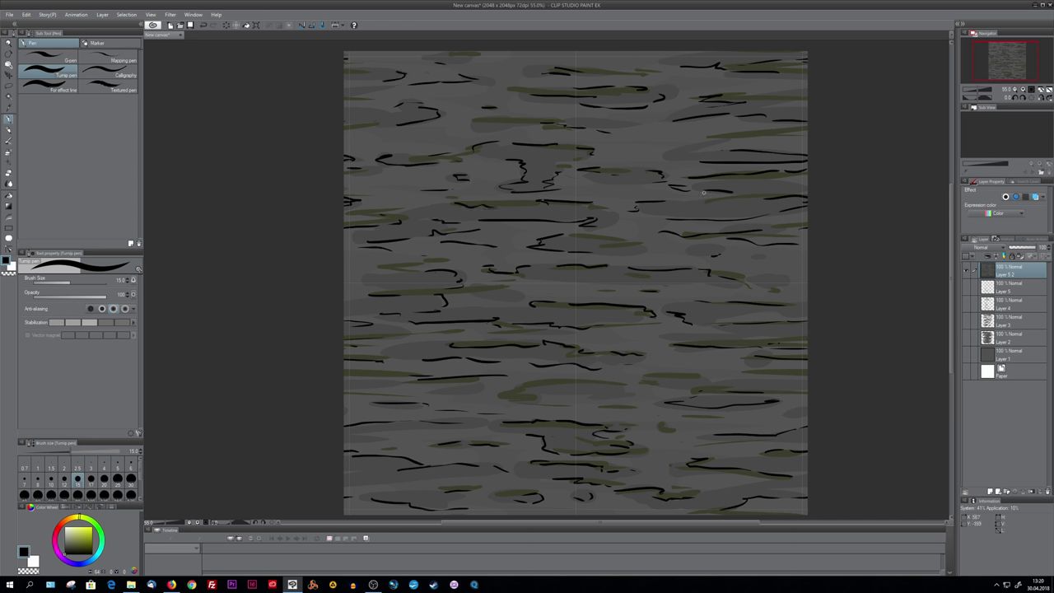
# Step: Save the texture as the JPEG 'Beton alt.jpg' in the Wände folder
pyautogui.click(9, 14)
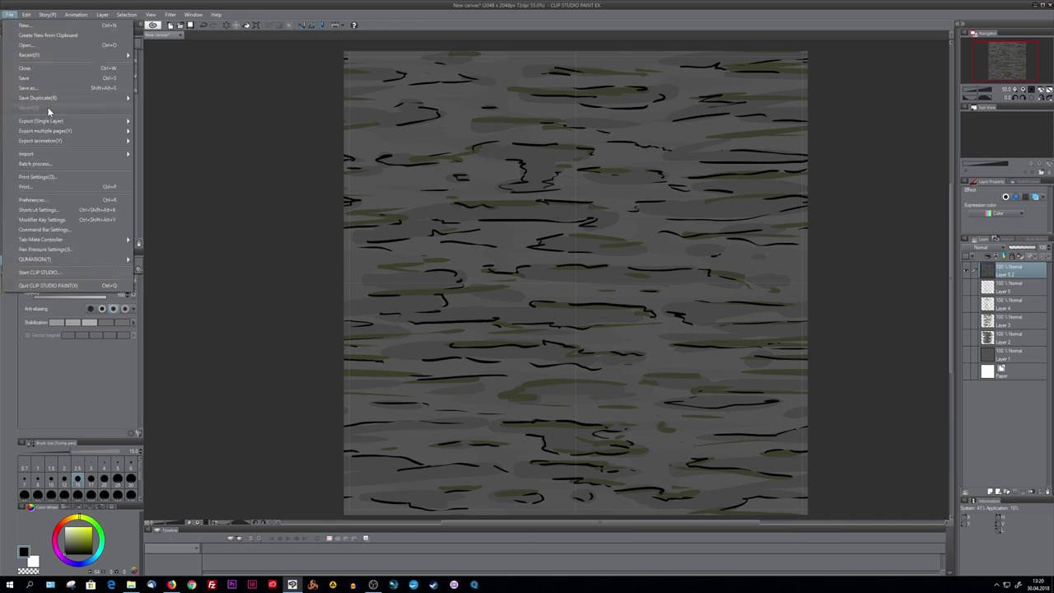
pyautogui.click(37, 88)
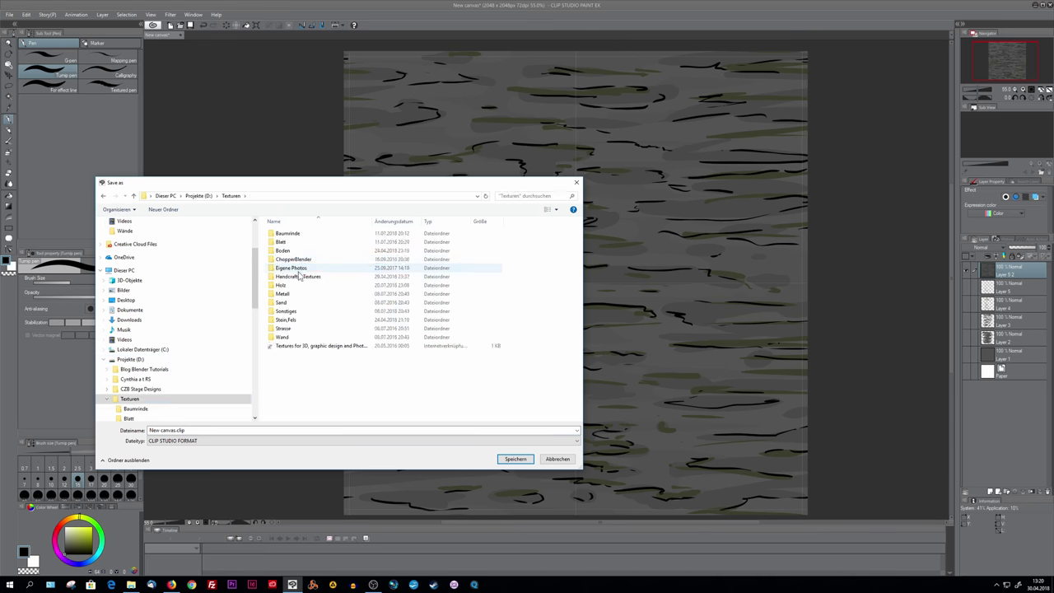
pyautogui.click(173, 442)
pyautogui.click(172, 462)
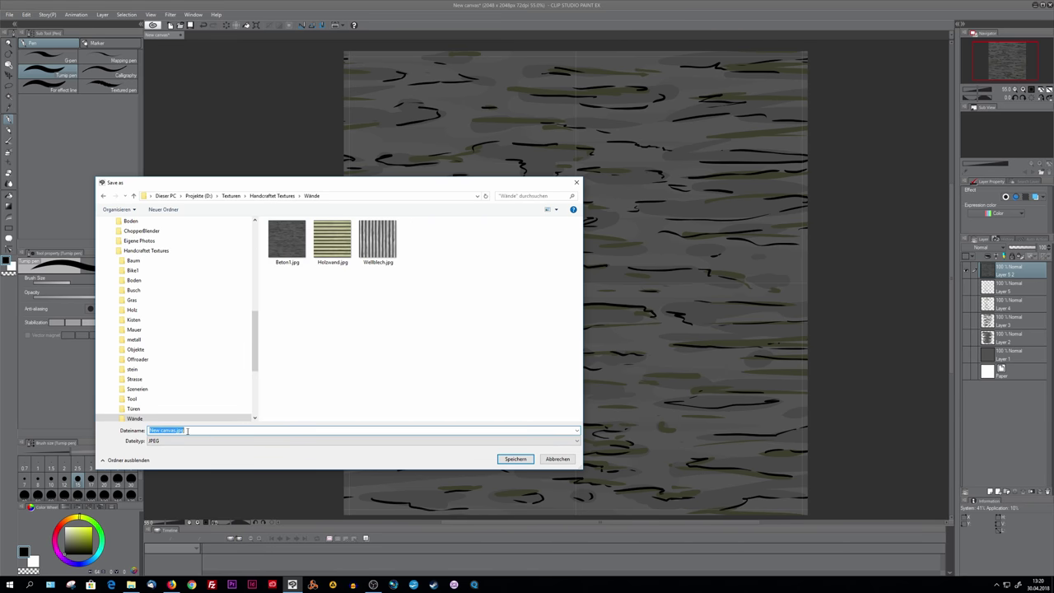
pyautogui.press('BackSpace')
pyautogui.click(516, 459)
# Step: Minimise Clip Studio Paint and open the .blend file from Projekte (D:) > ! Workshop Fun > Ab 2018
pyautogui.click(1036, 7)
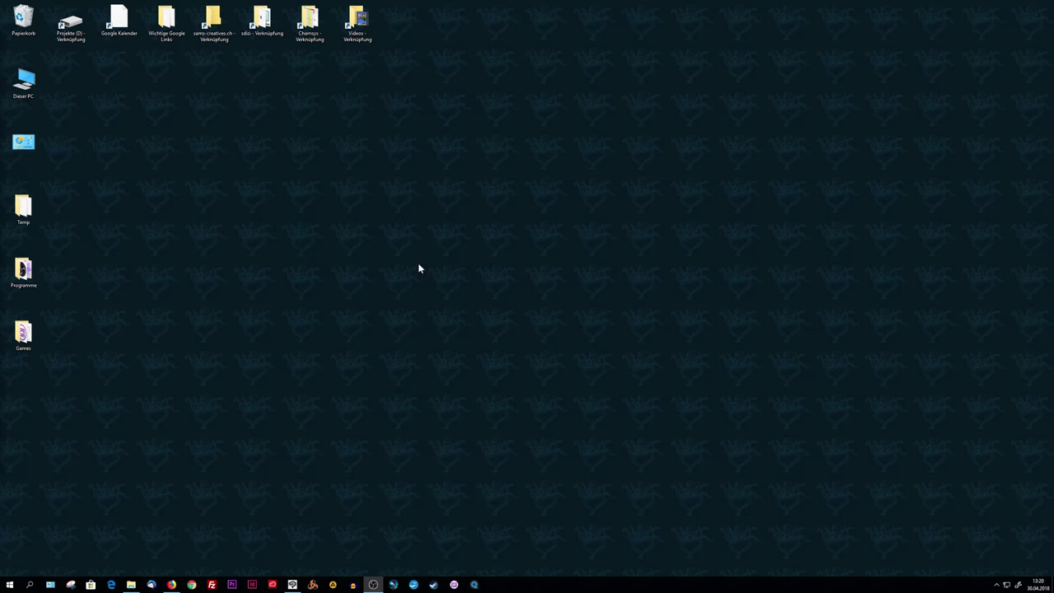
pyautogui.doubleClick(71, 21)
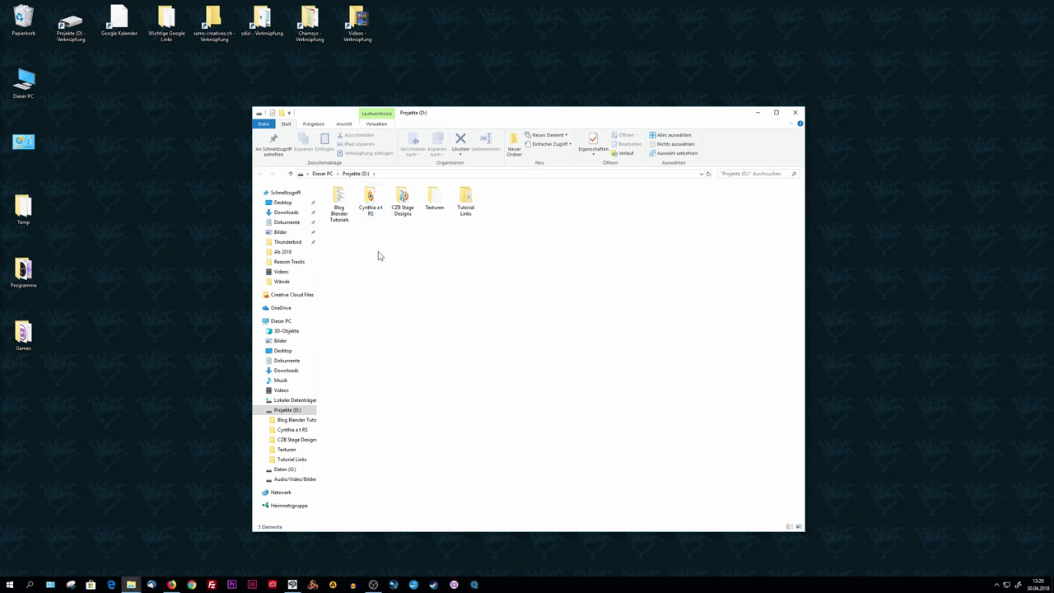
pyautogui.doubleClick(367, 203)
pyautogui.doubleClick(361, 201)
pyautogui.doubleClick(388, 434)
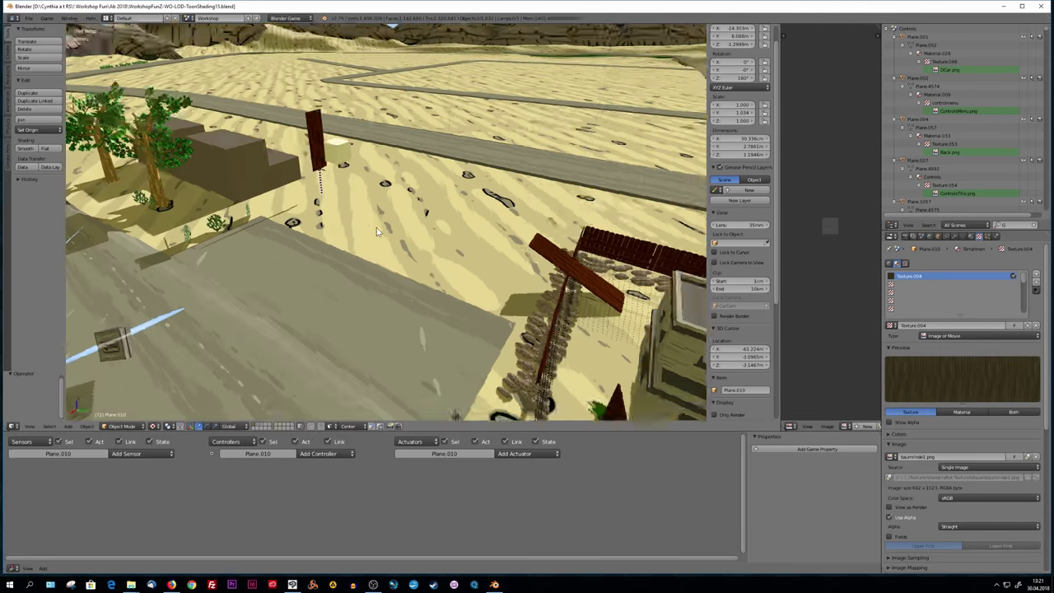
# Step: Add a cube, enlarge it and flatten it along Z into a slab
pyautogui.hotkey('shift', 'a')
pyautogui.click(403, 247)
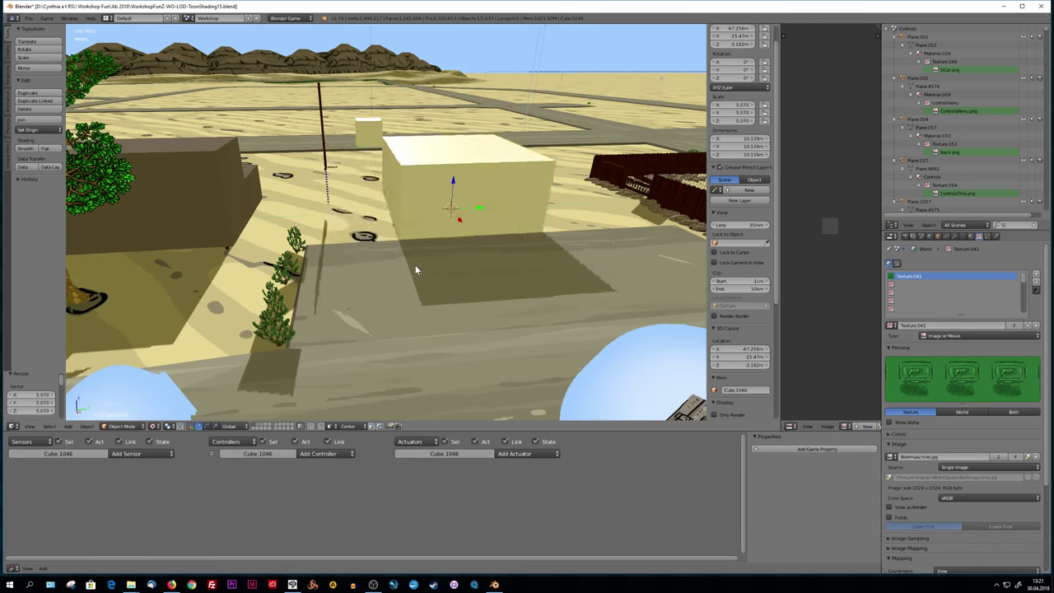
pyautogui.press('s')
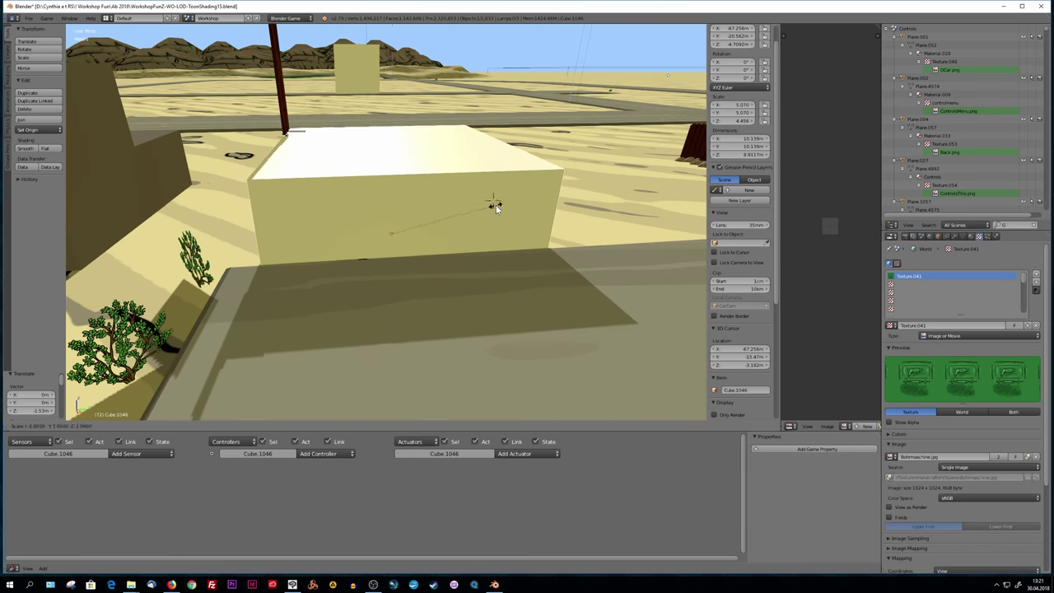
pyautogui.click(419, 175)
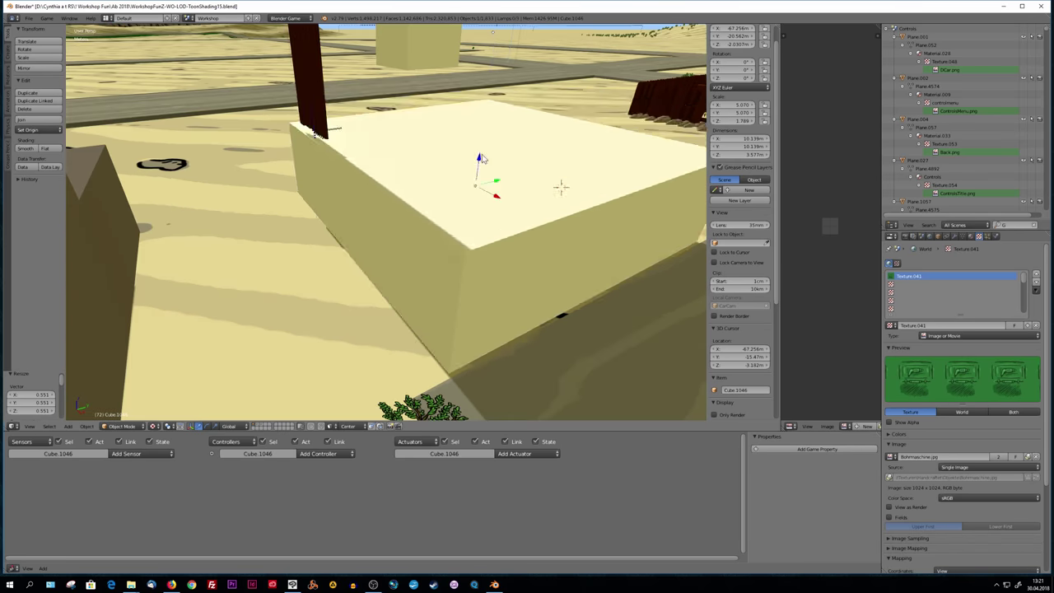
pyautogui.press('s')
pyautogui.press('z')
pyautogui.click(485, 156)
# Step: Move the slab's origin to its geometry centre
pyautogui.press('Tab')
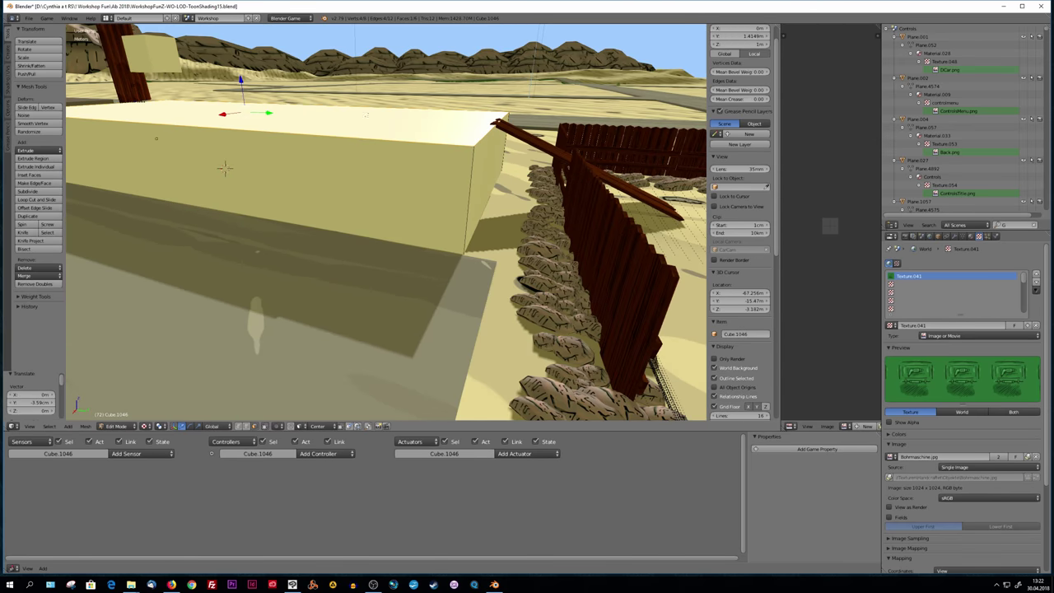
pyautogui.scroll(-5, 435, 218)
pyautogui.scroll(3, 436, 218)
pyautogui.press('Tab')
pyautogui.click(87, 426)
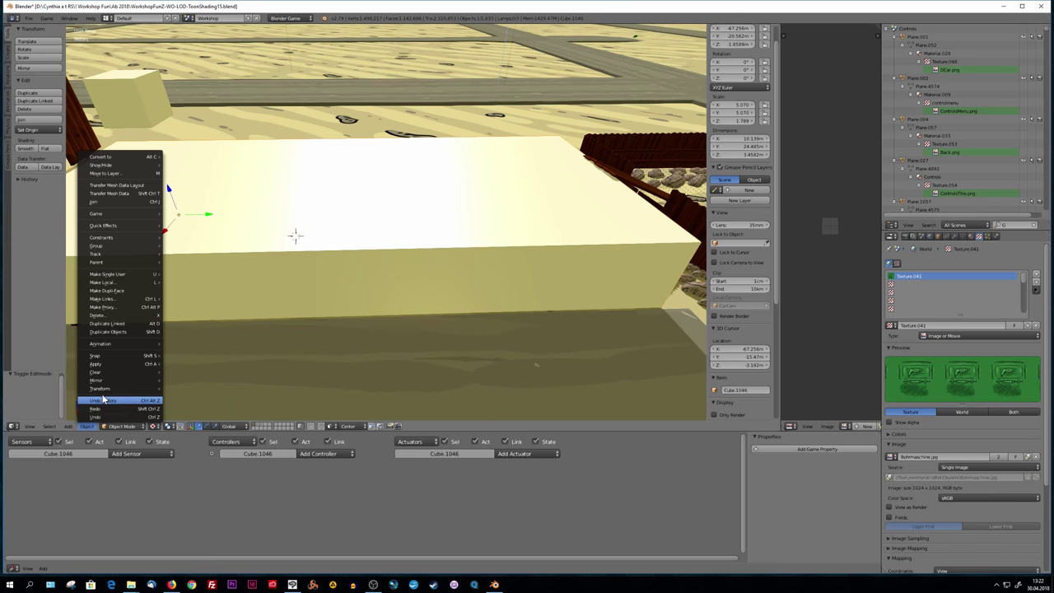
pyautogui.click(222, 497)
pyautogui.scroll(-3, 352, 278)
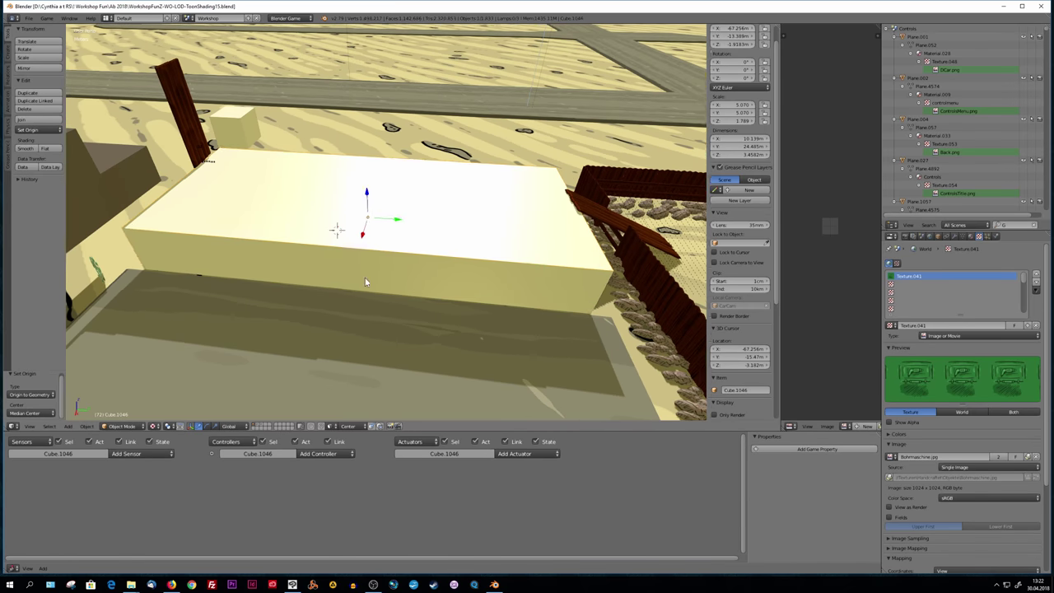
# Step: UV-unwrap the slab and give it a new material
pyautogui.press('Tab')
pyautogui.scroll(3, 382, 200)
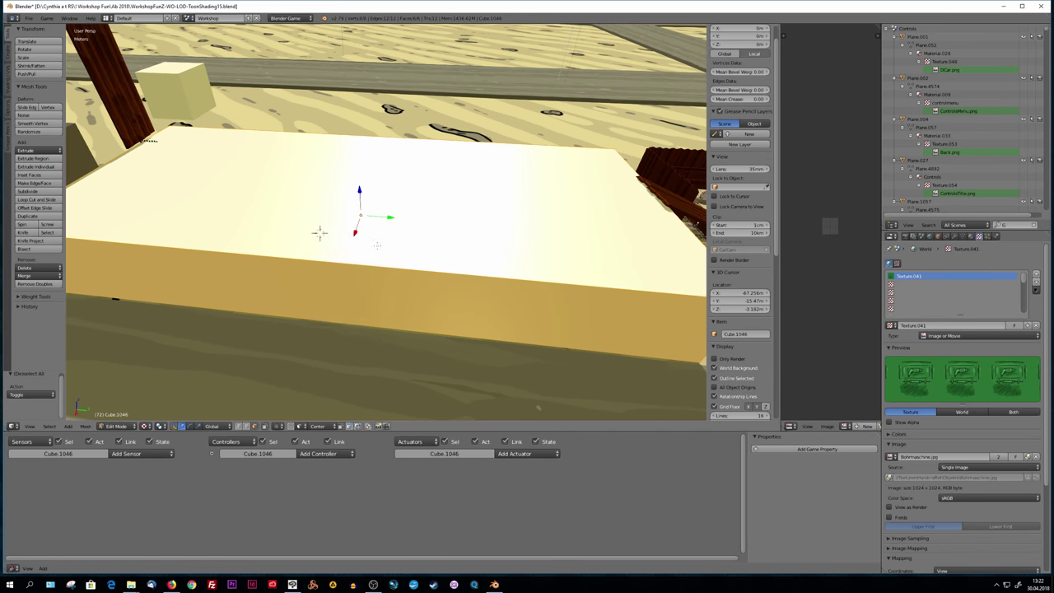
pyautogui.press('u')
pyautogui.press('Return')
pyautogui.click(969, 236)
pyautogui.click(939, 302)
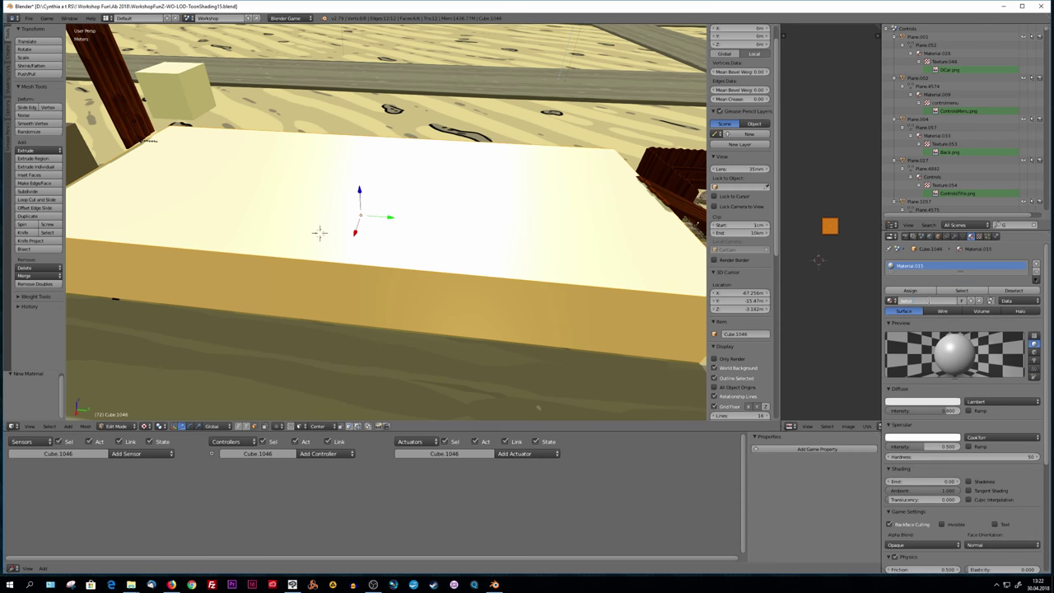
# Step: Add an image texture to the slab's material using Beton alt.jpg from the Wände folder
pyautogui.click(985, 248)
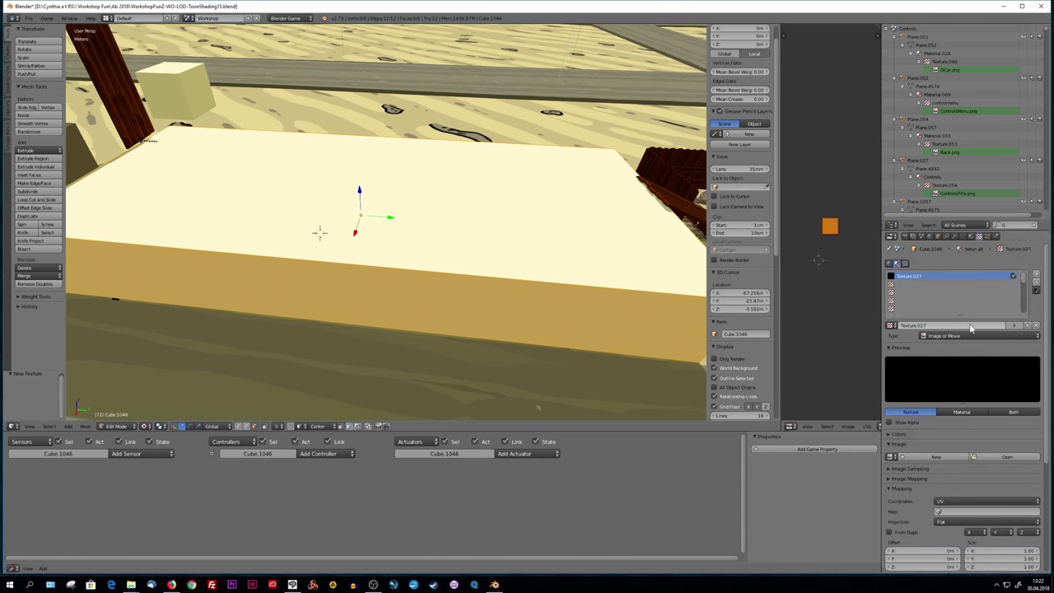
pyautogui.click(952, 328)
pyautogui.click(32, 62)
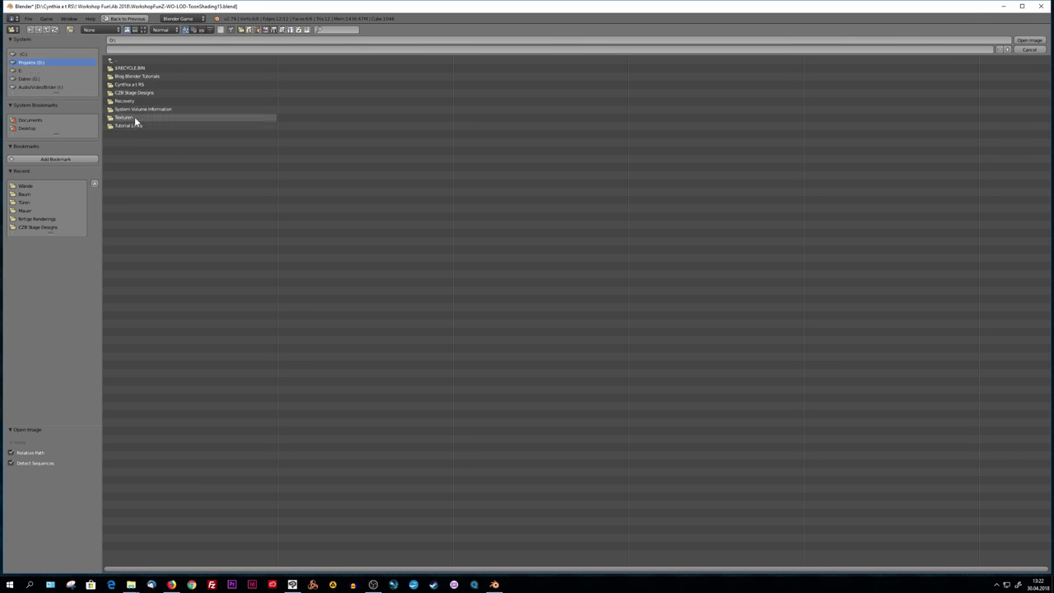
pyautogui.doubleClick(135, 116)
pyautogui.doubleClick(124, 202)
pyautogui.click(144, 30)
pyautogui.doubleClick(216, 99)
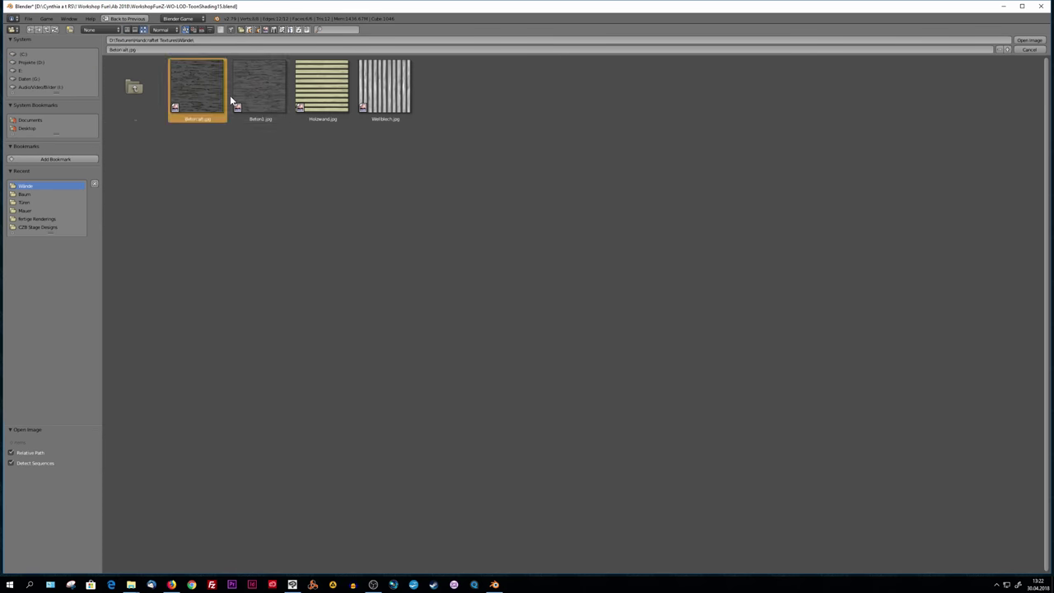
# Step: Enlarge and rotate the slab's UV island in the UV editor
pyautogui.press('s')
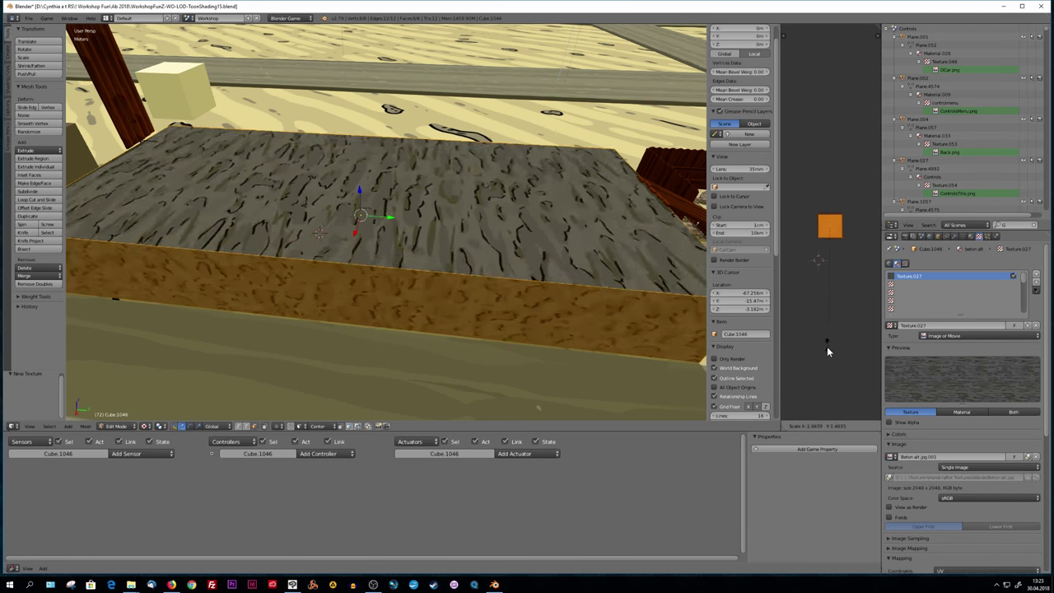
pyautogui.click(825, 424)
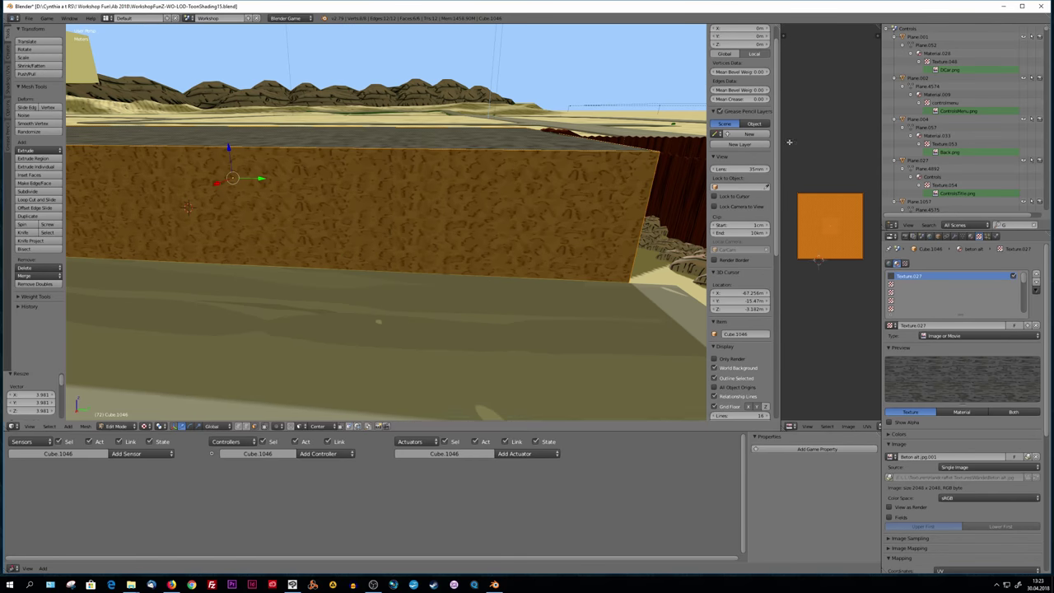
pyautogui.press('r')
pyautogui.click(855, 171)
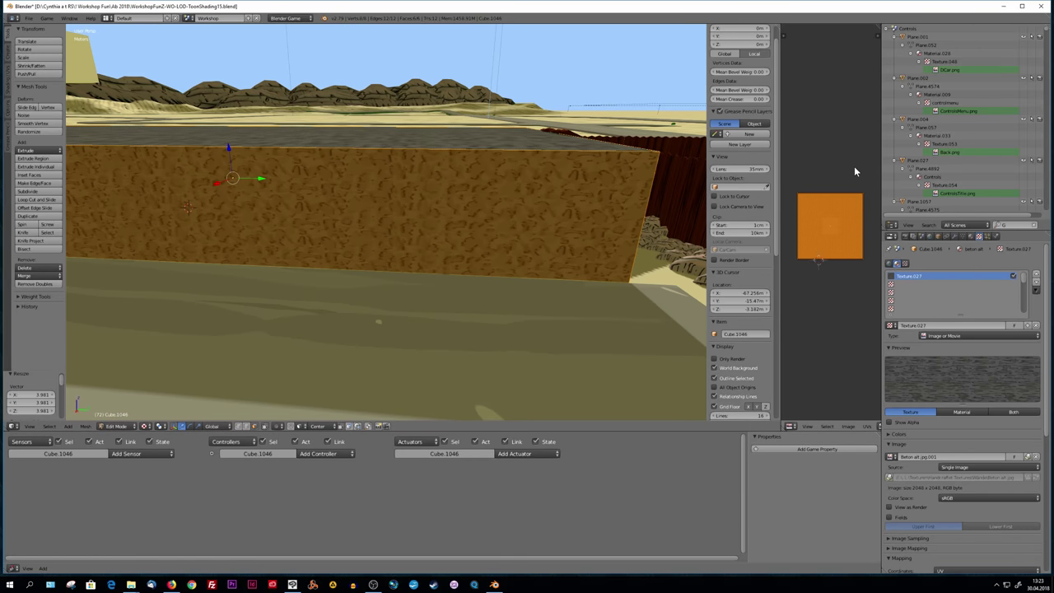
# Step: Re-unwrap the slab and scale its UVs to about 8 so the texture tiles finer
pyautogui.press('u')
pyautogui.click(383, 212)
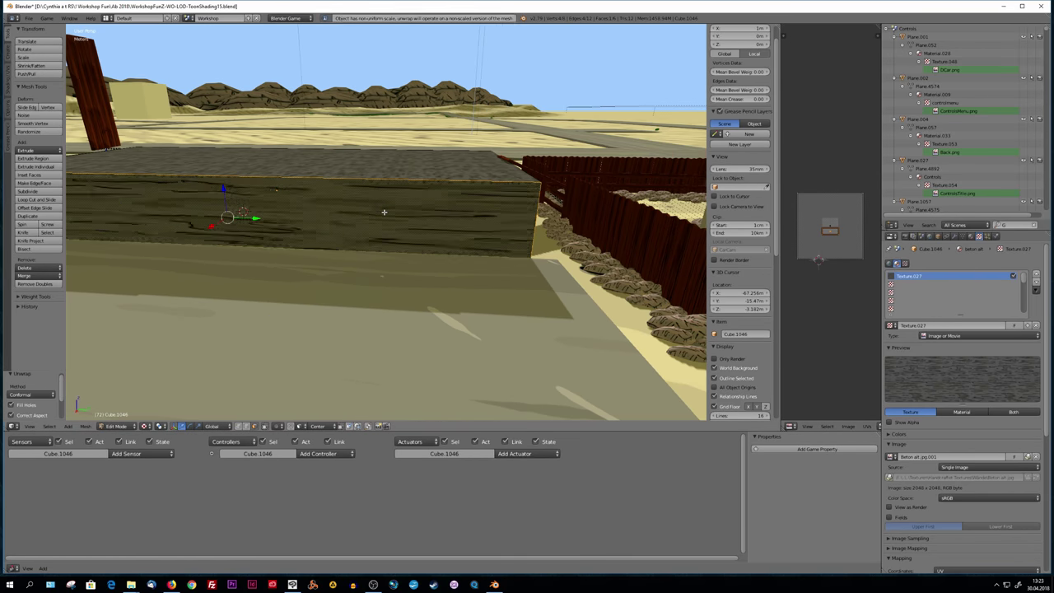
pyautogui.press('s')
pyautogui.click(838, 416)
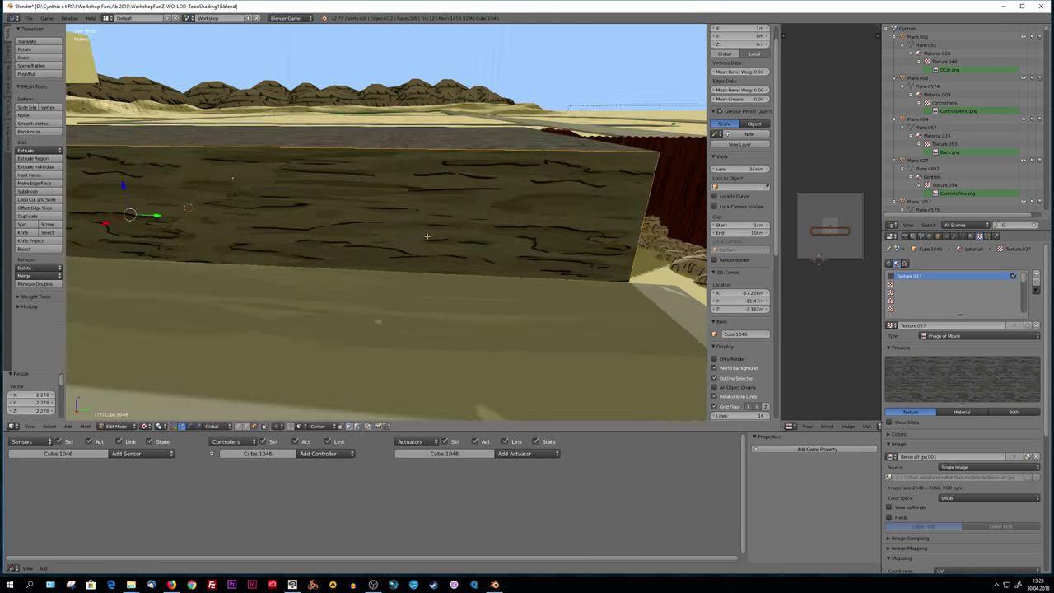
pyautogui.click(427, 237)
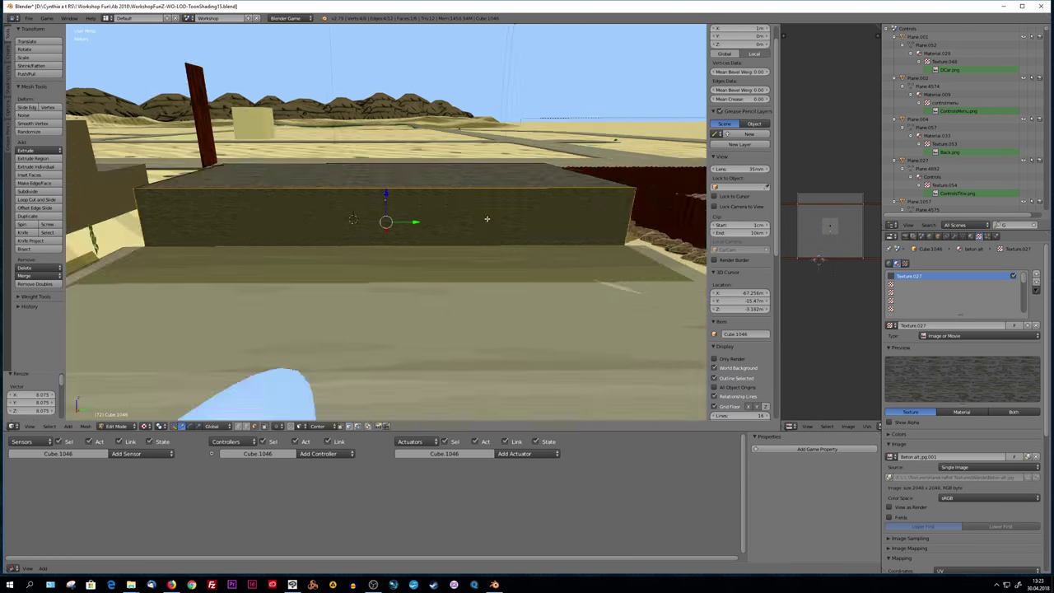
pyautogui.click(541, 232)
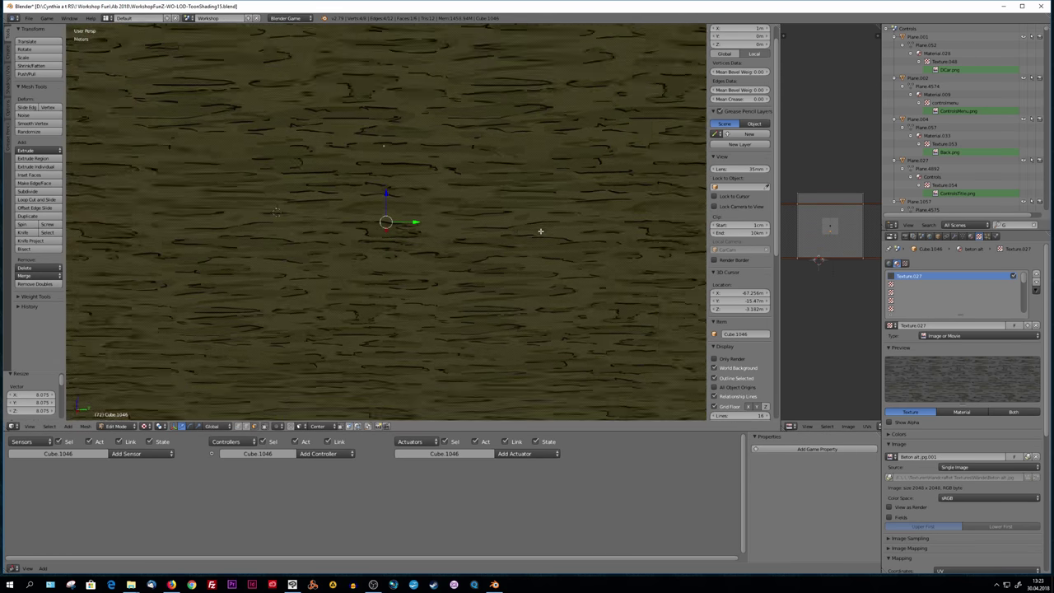
pyautogui.press('Tab')
# Step: Scale the slab's UVs down so the crack pattern appears larger
pyautogui.scroll(-5, 384, 217)
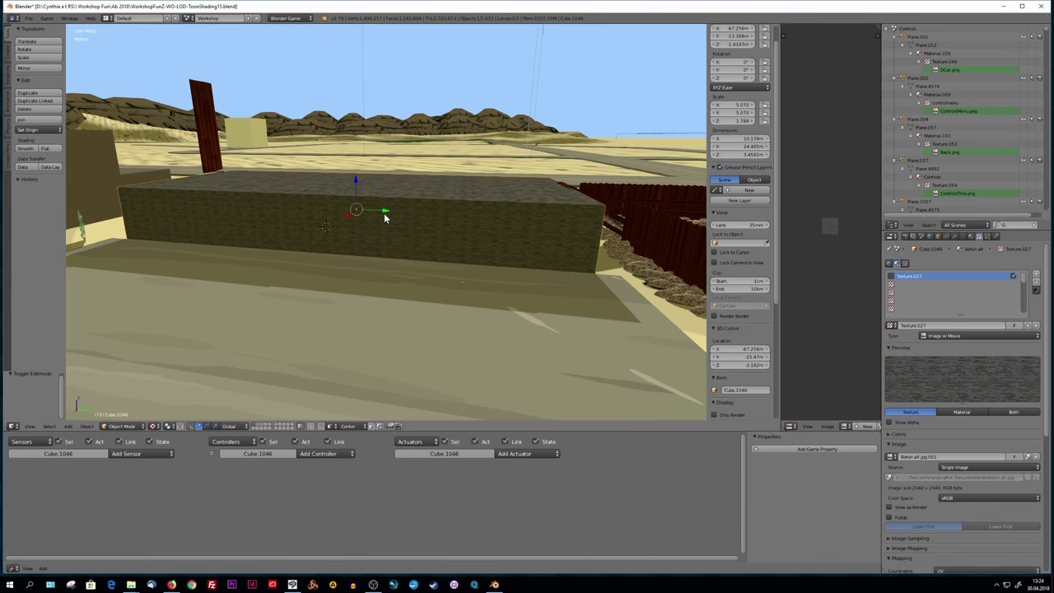
pyautogui.press('a')
pyautogui.press('Tab')
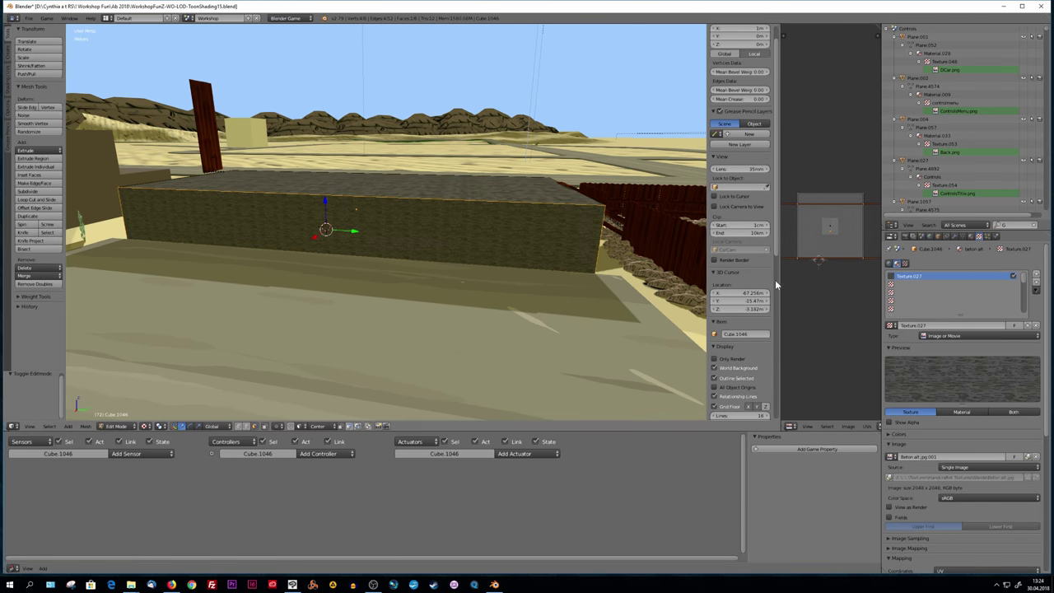
pyautogui.press('s')
pyautogui.click(846, 239)
pyautogui.press('Tab')
# Step: Run the game twice to preview the textured slab, then stop it
pyautogui.press('p')
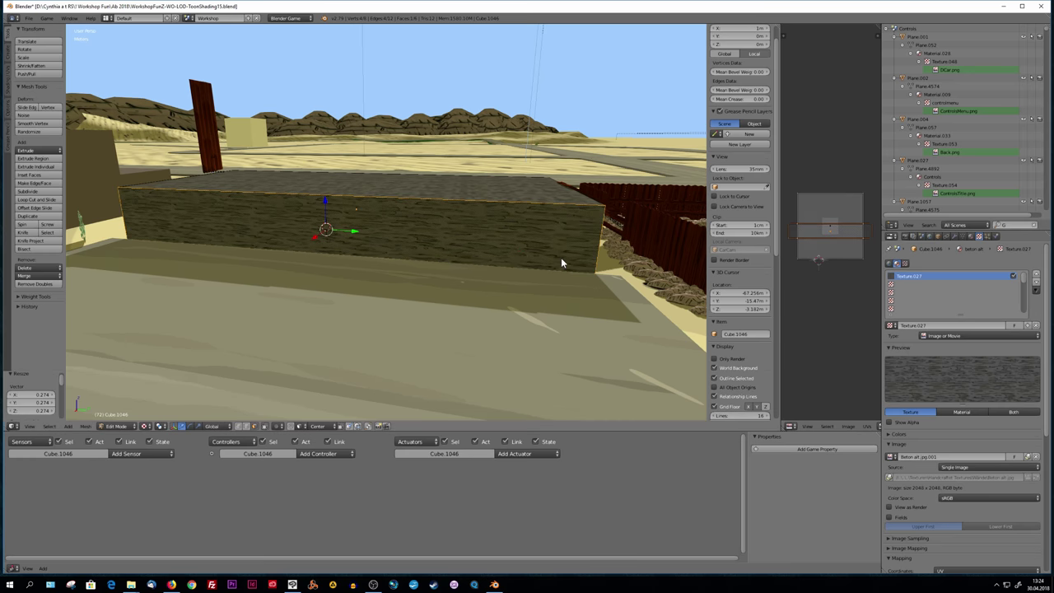
pyautogui.press('Escape')
pyautogui.press('p')
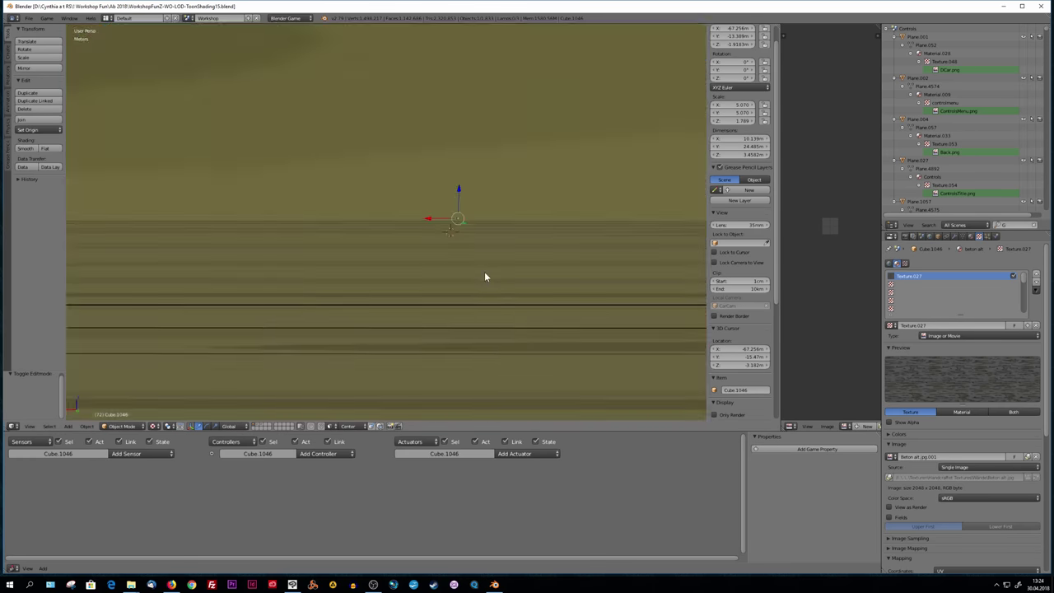
pyautogui.press('Escape')
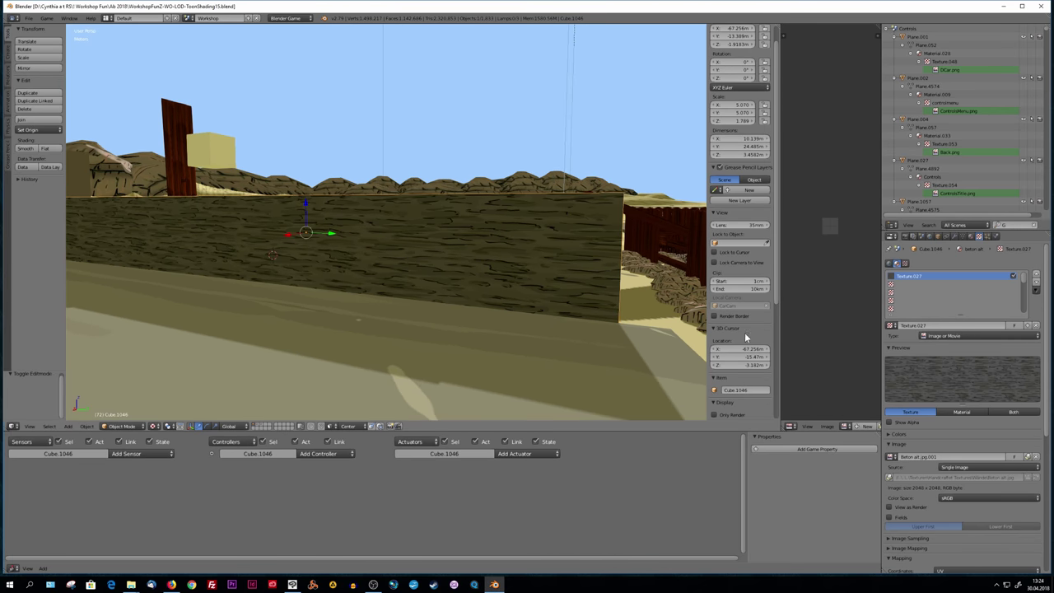
# Step: Set the slab material's diffuse intensity to 1.000 and shift its diffuse colour toward light cyan
pyautogui.click(972, 238)
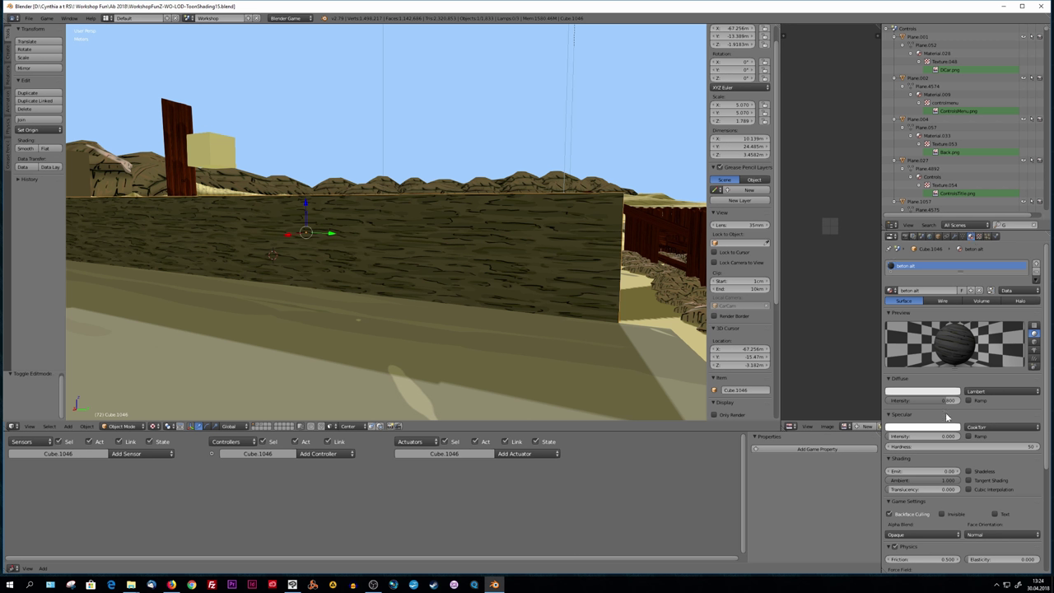
pyautogui.moveTo(931, 400); pyautogui.dragTo(959, 400)
pyautogui.scroll(2, 621, 297)
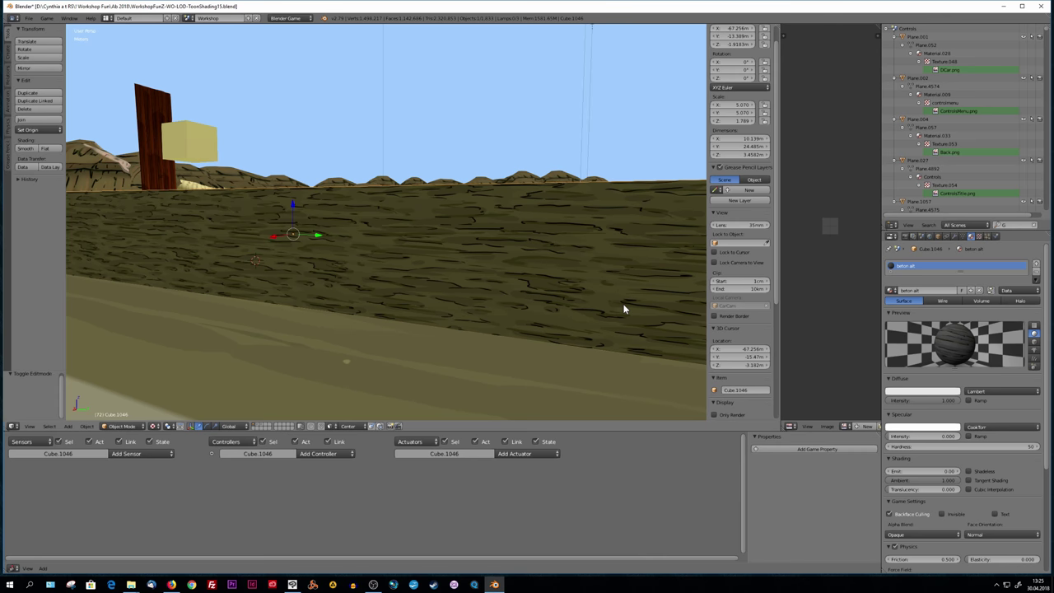
pyautogui.click(928, 394)
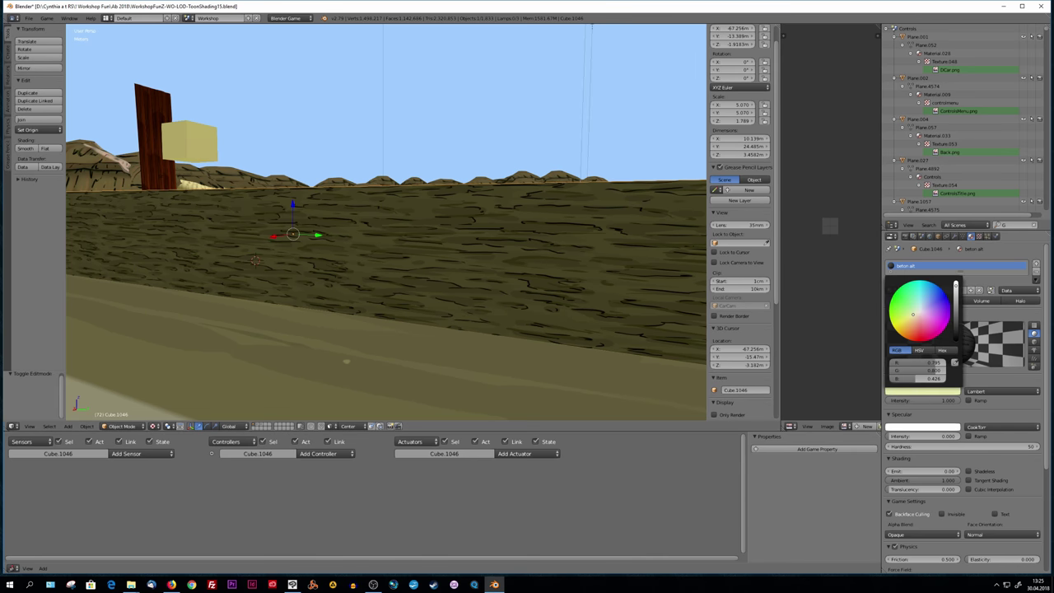
pyautogui.moveTo(896, 325); pyautogui.dragTo(918, 299)
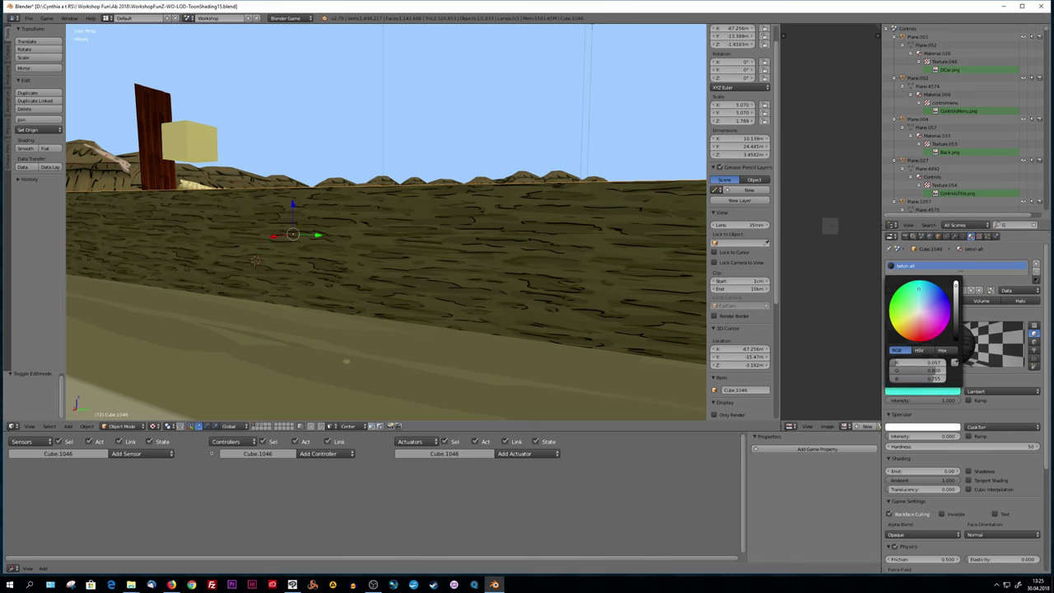